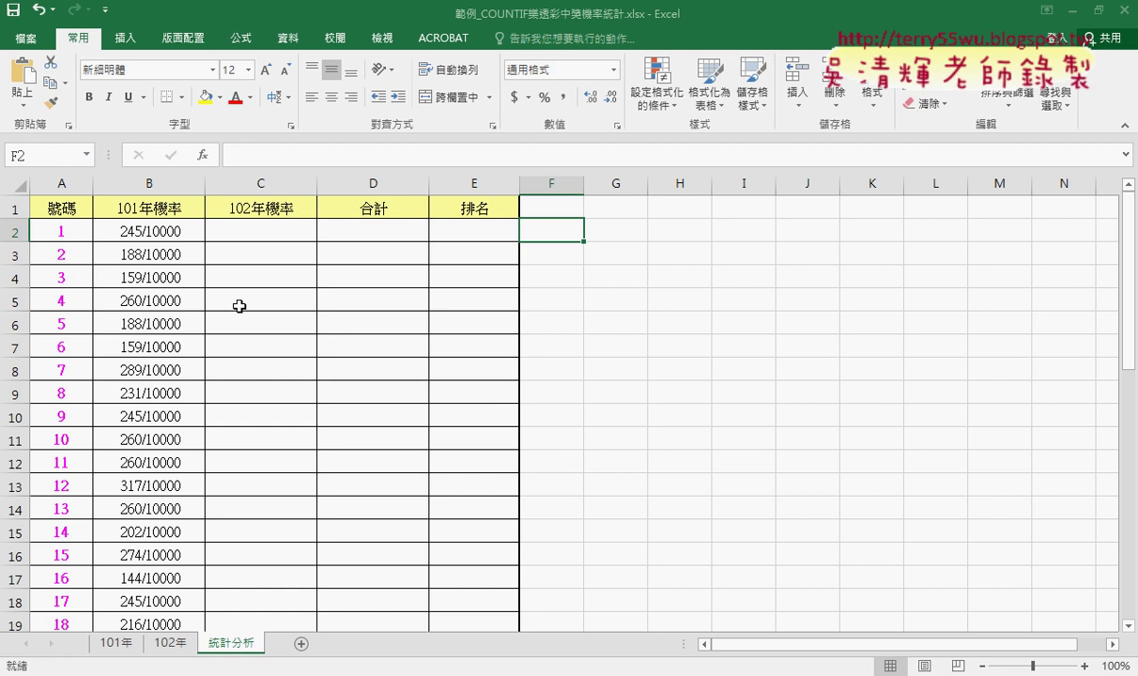
# Inspect B2's COUNTIF formula and the 開獎101 and 開獎102 data on the 101年 and 102年 sheets
pyautogui.click(160, 235)
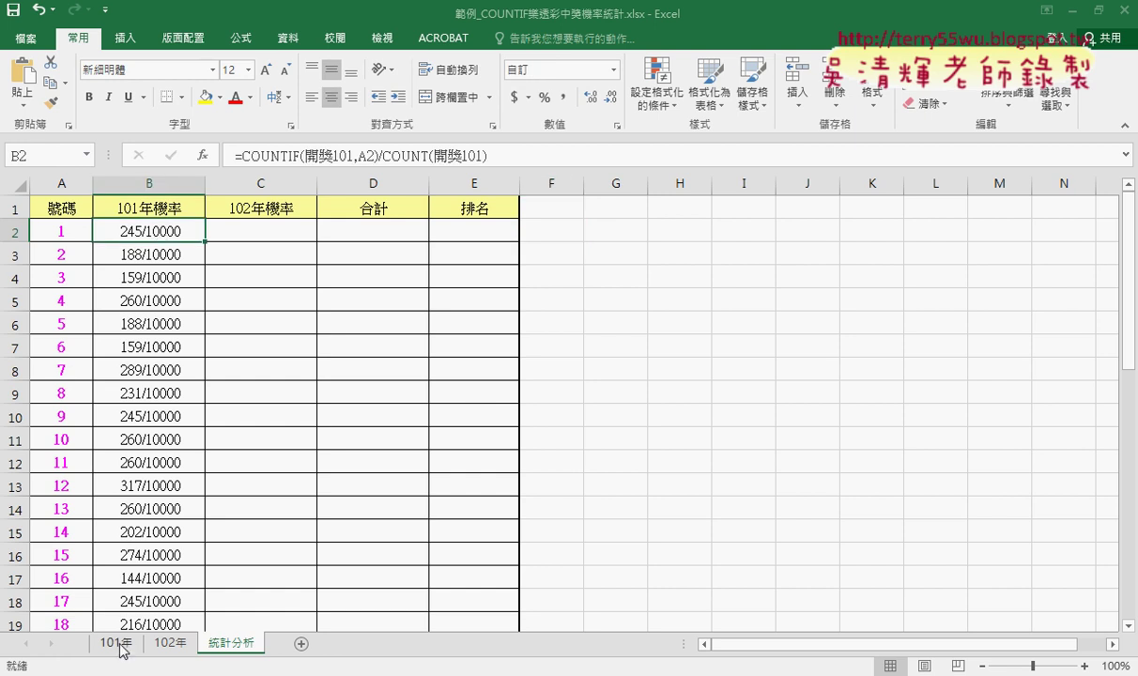
pyautogui.click(169, 644)
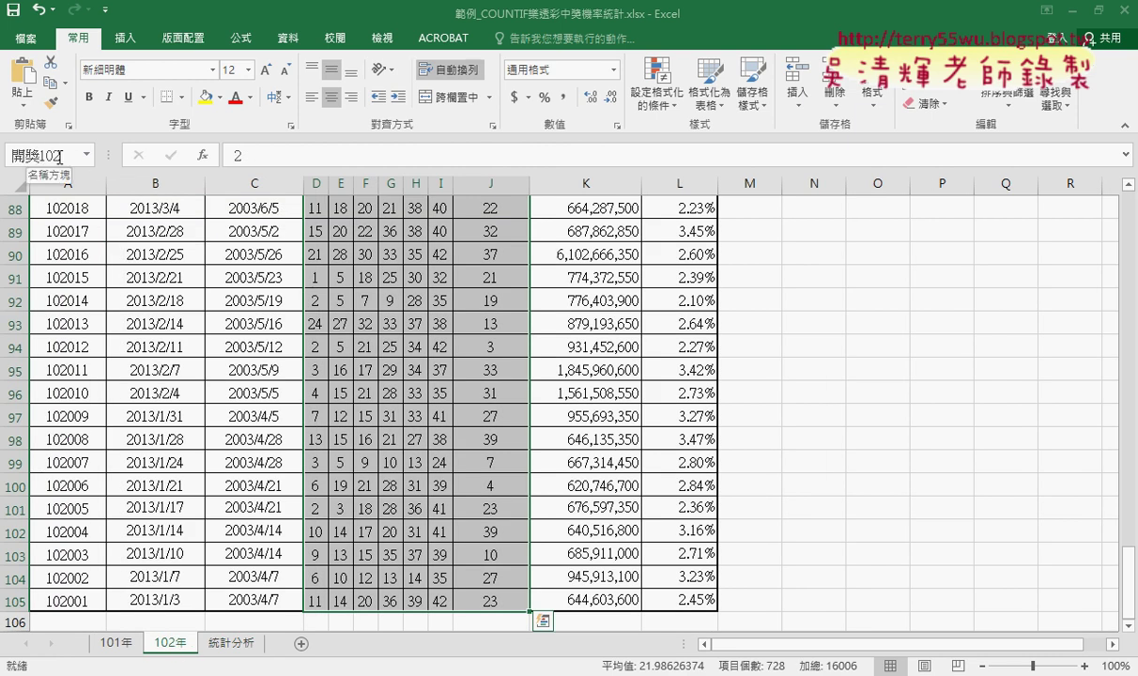
pyautogui.click(111, 645)
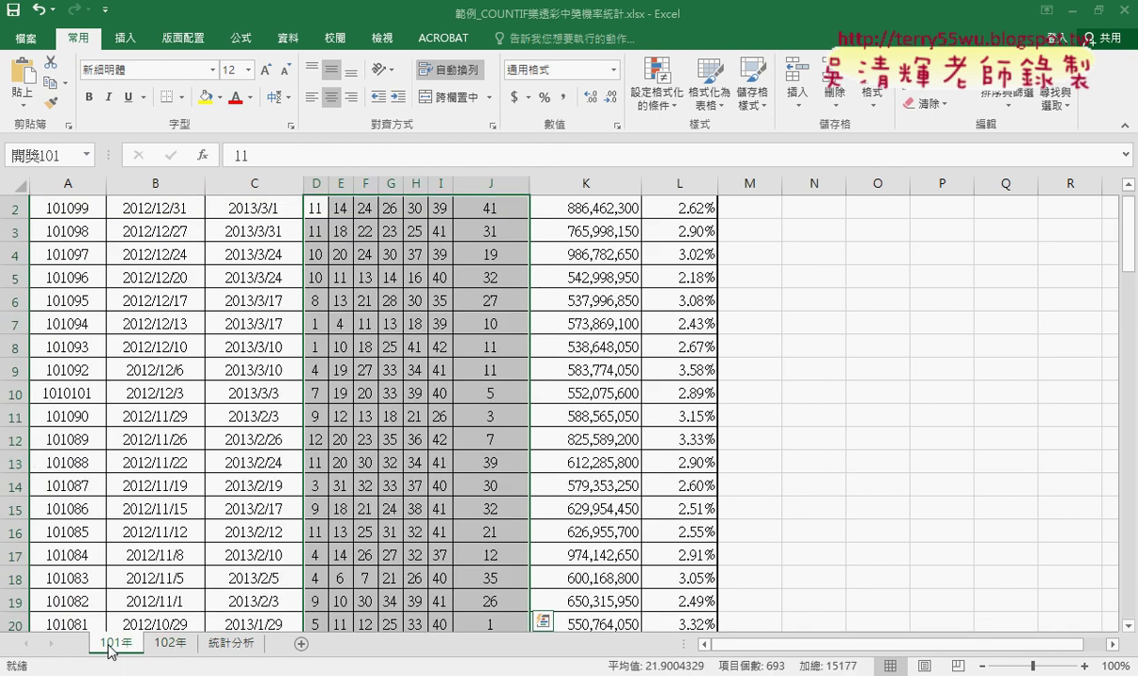
pyautogui.click(226, 644)
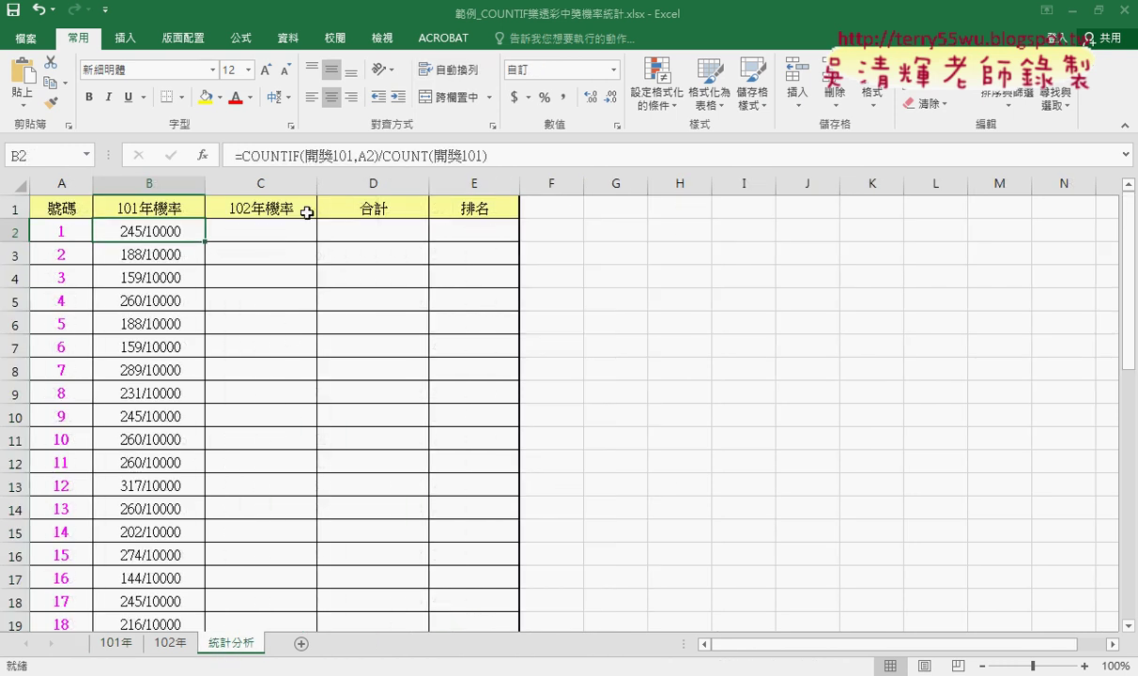
pyautogui.click(165, 248)
pyautogui.click(174, 232)
# Copy B2's =COUNTIF(開獎101,A2)/COUNT(開獎101) formula into C2
pyautogui.moveTo(239, 156); pyautogui.dragTo(521, 148)
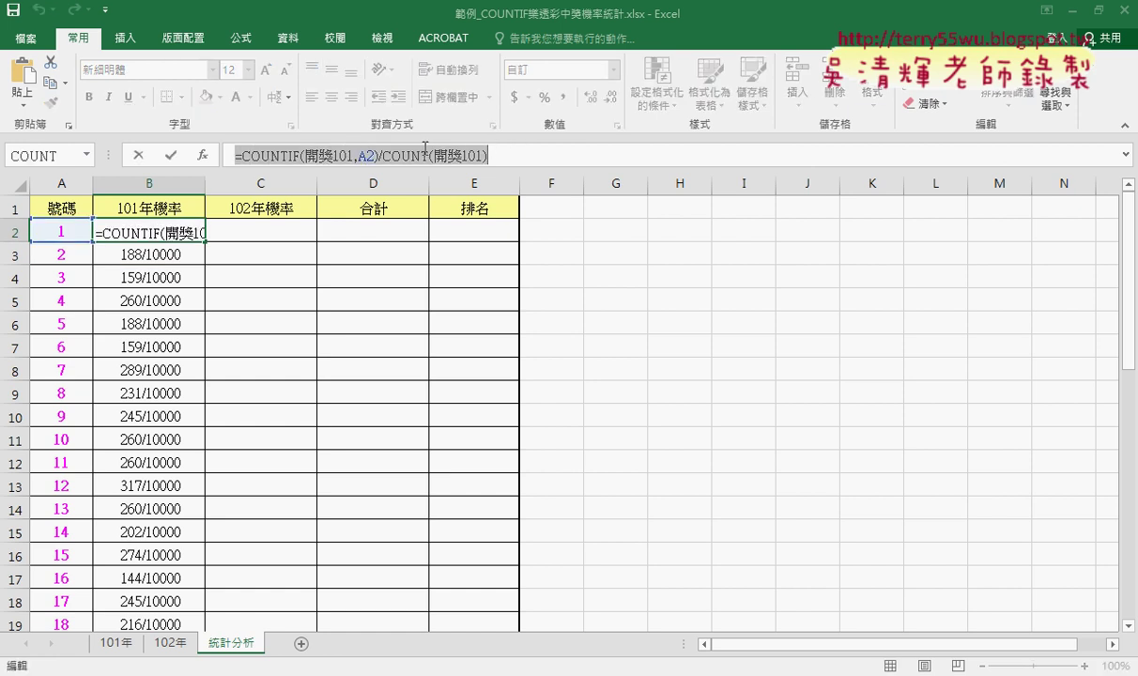
pyautogui.rightClick(426, 150)
pyautogui.click(442, 177)
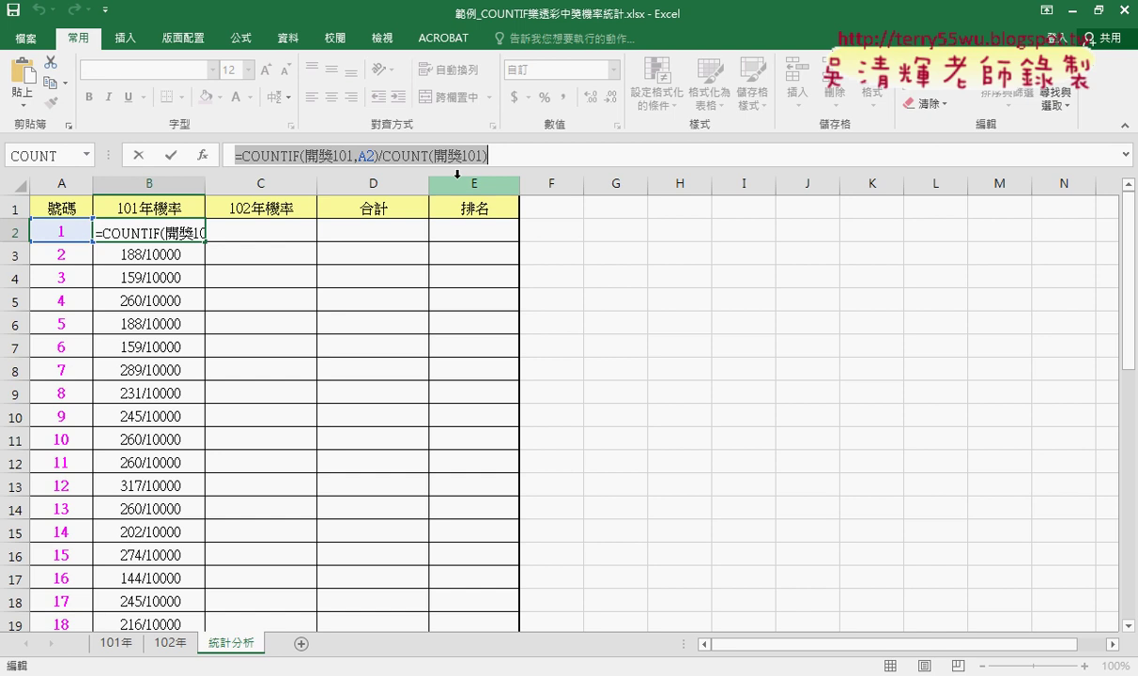
pyautogui.click(138, 156)
pyautogui.click(257, 236)
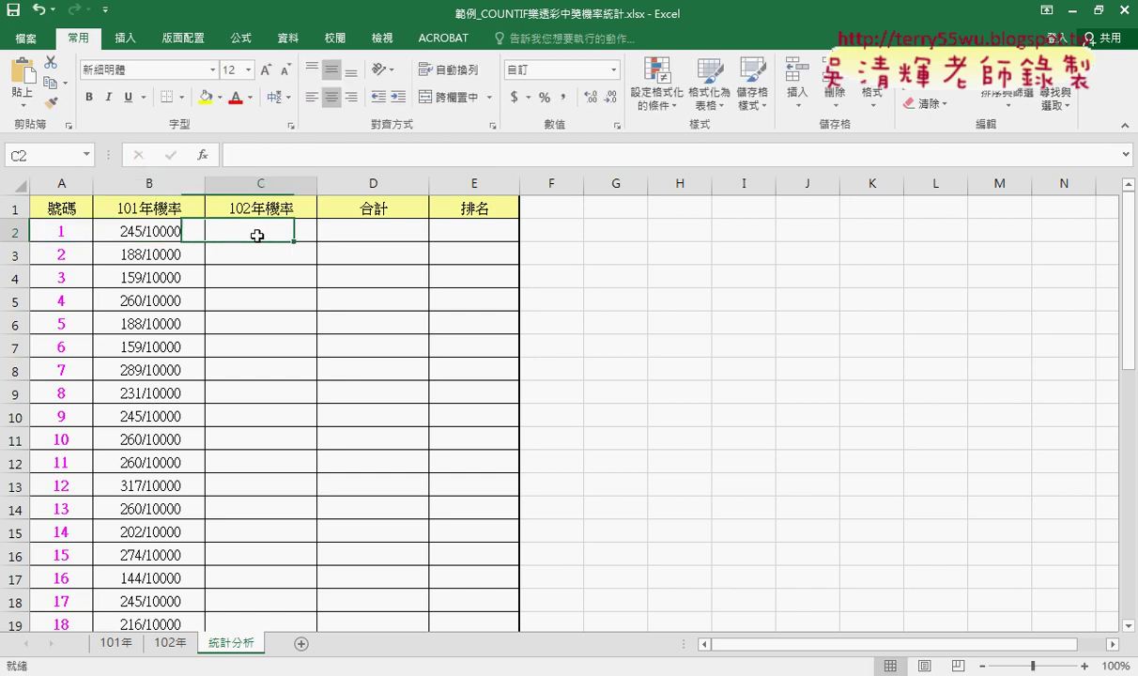
pyautogui.click(267, 156)
pyautogui.rightClick(268, 156)
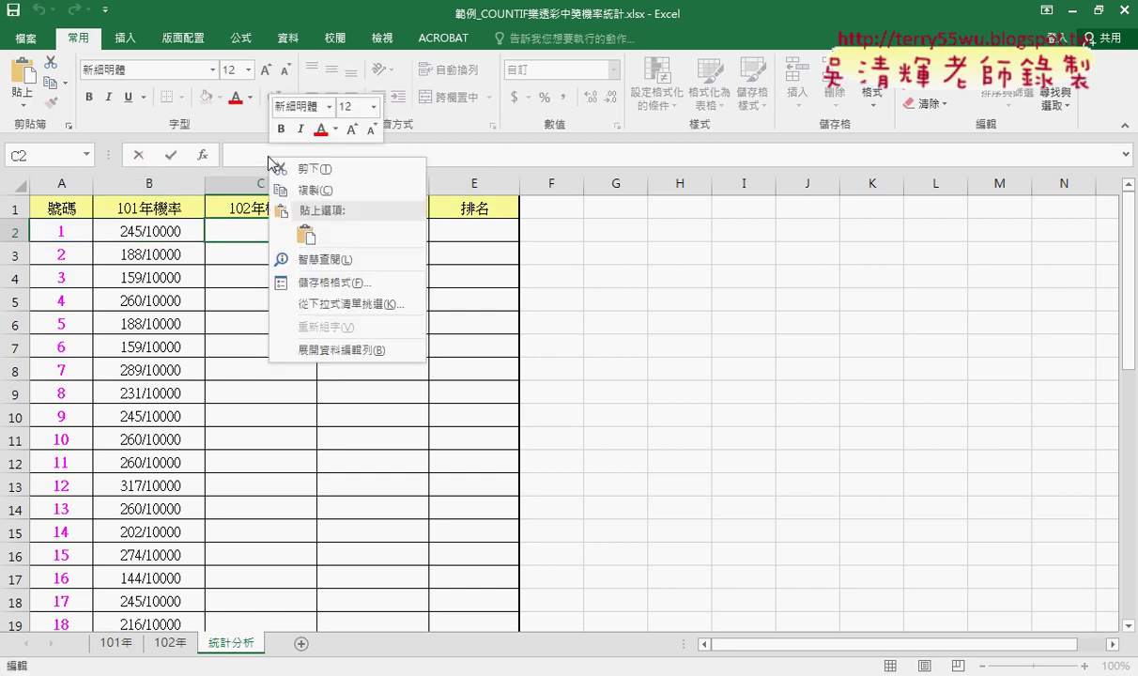
pyautogui.click(305, 234)
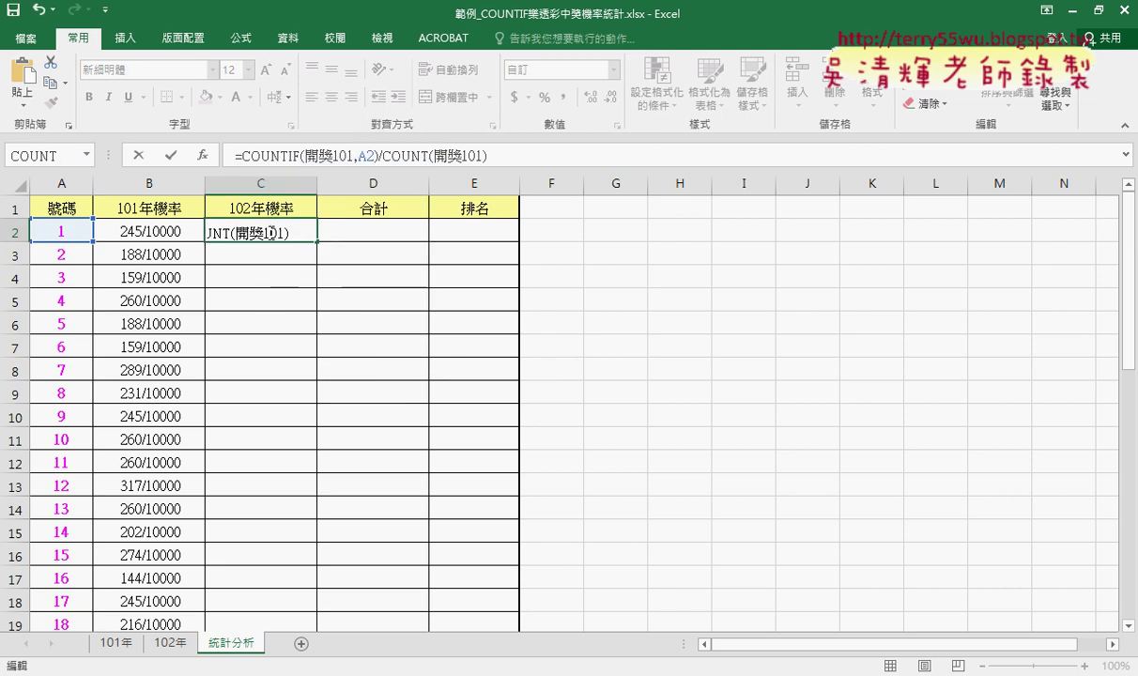
# Change both 開獎101 references in C2 to 開獎102, giving =COUNTIF(開獎102,A2)/COUNT(開獎102)
pyautogui.click(349, 156)
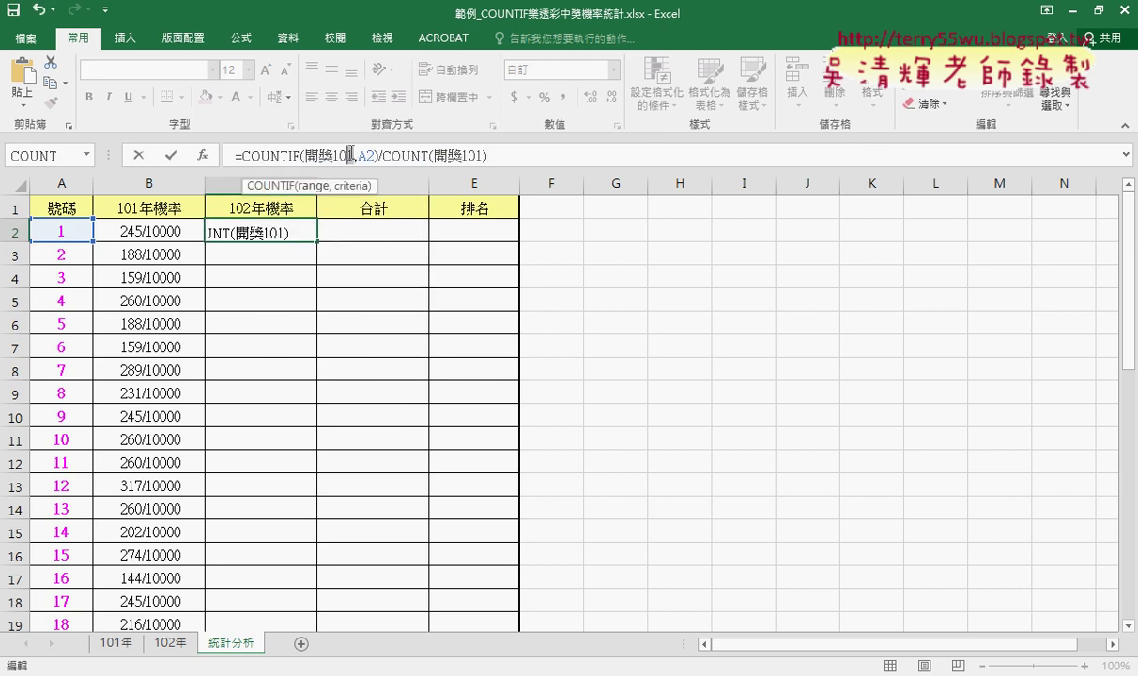
pyautogui.press('BackSpace')
pyautogui.write('2')
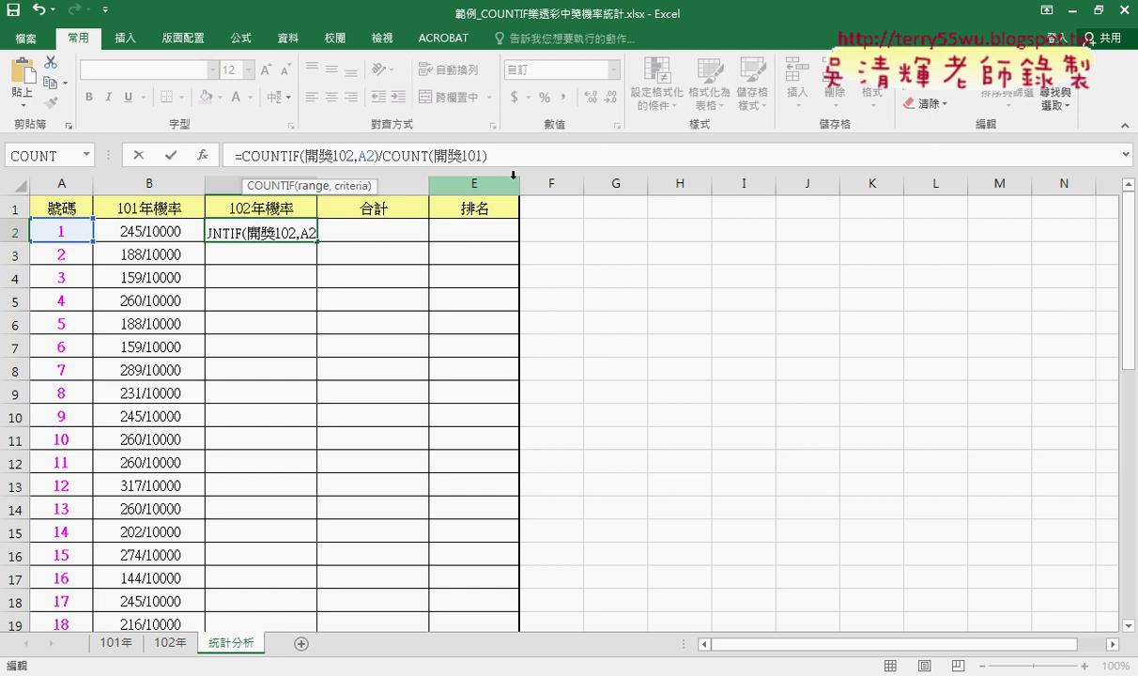
pyautogui.click(479, 155)
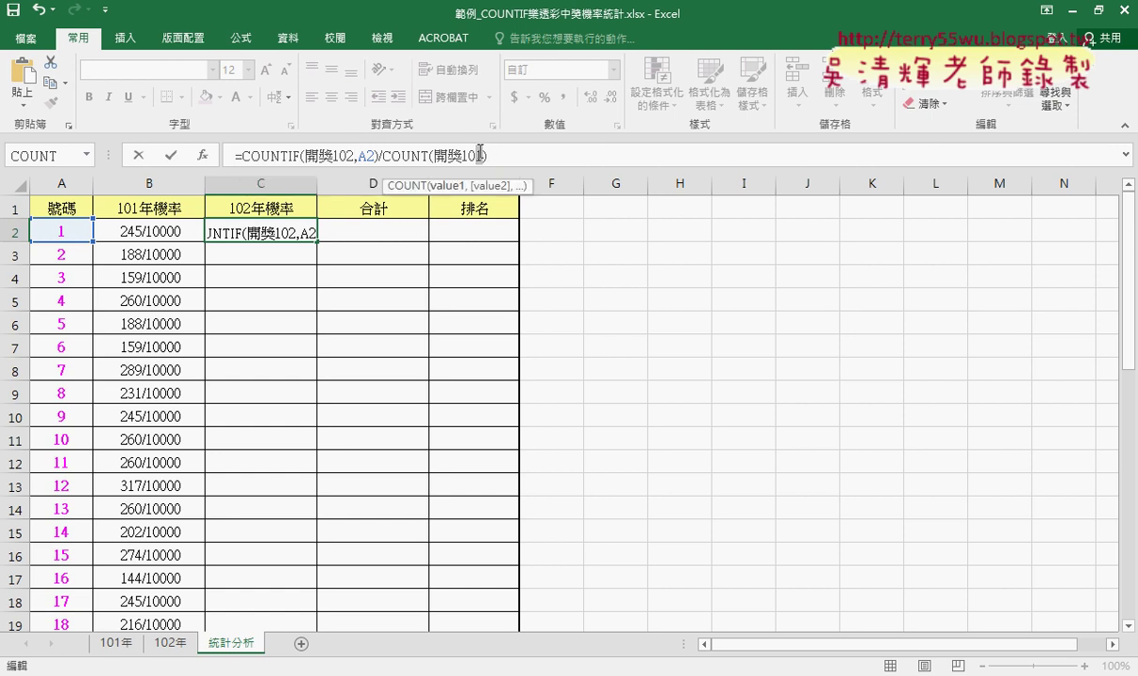
pyautogui.press('BackSpace')
pyautogui.write('2')
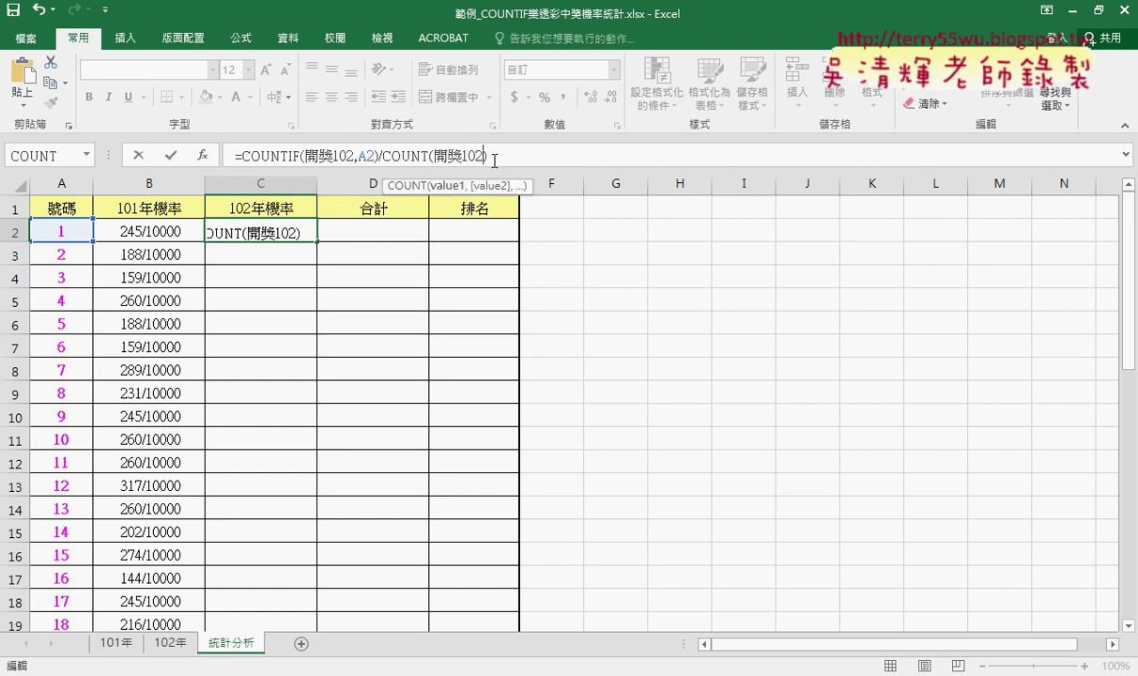
pyautogui.click(170, 157)
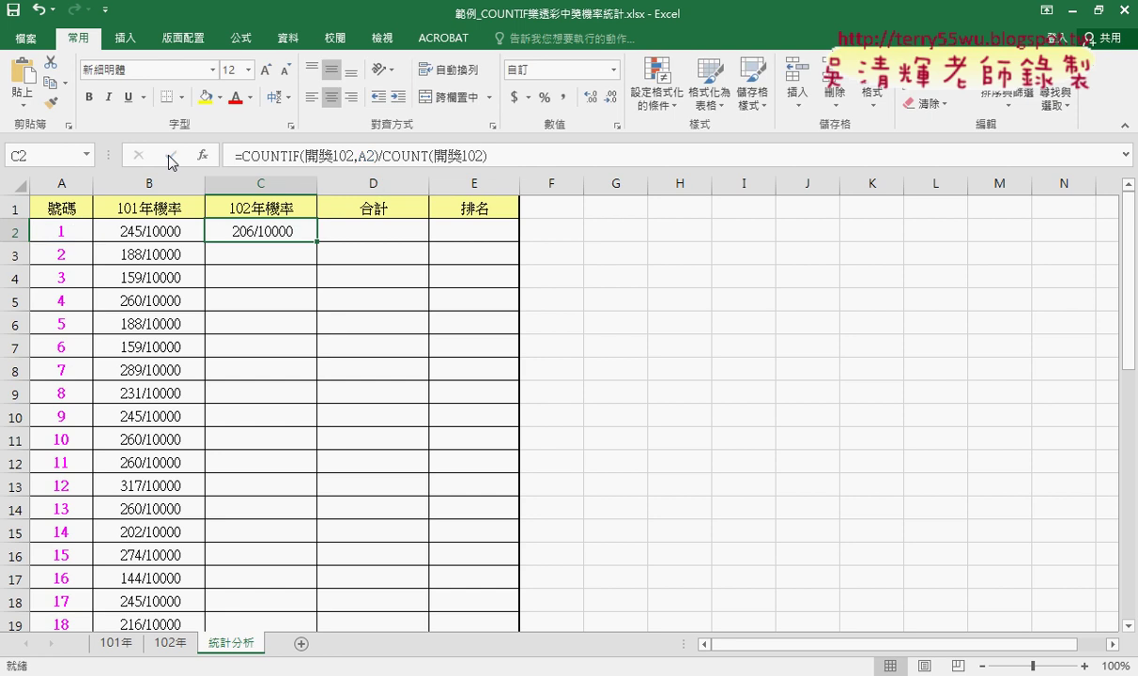
# Set C2 to General number format so it shows 0.020604396
pyautogui.rightClick(265, 235)
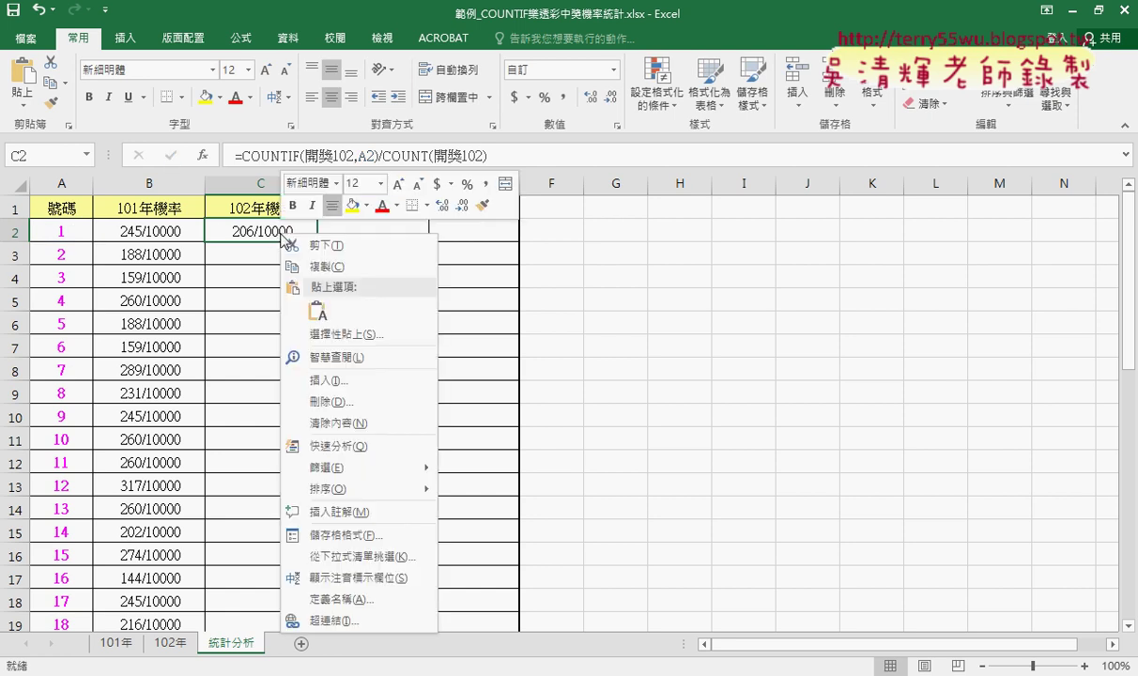
pyautogui.click(351, 536)
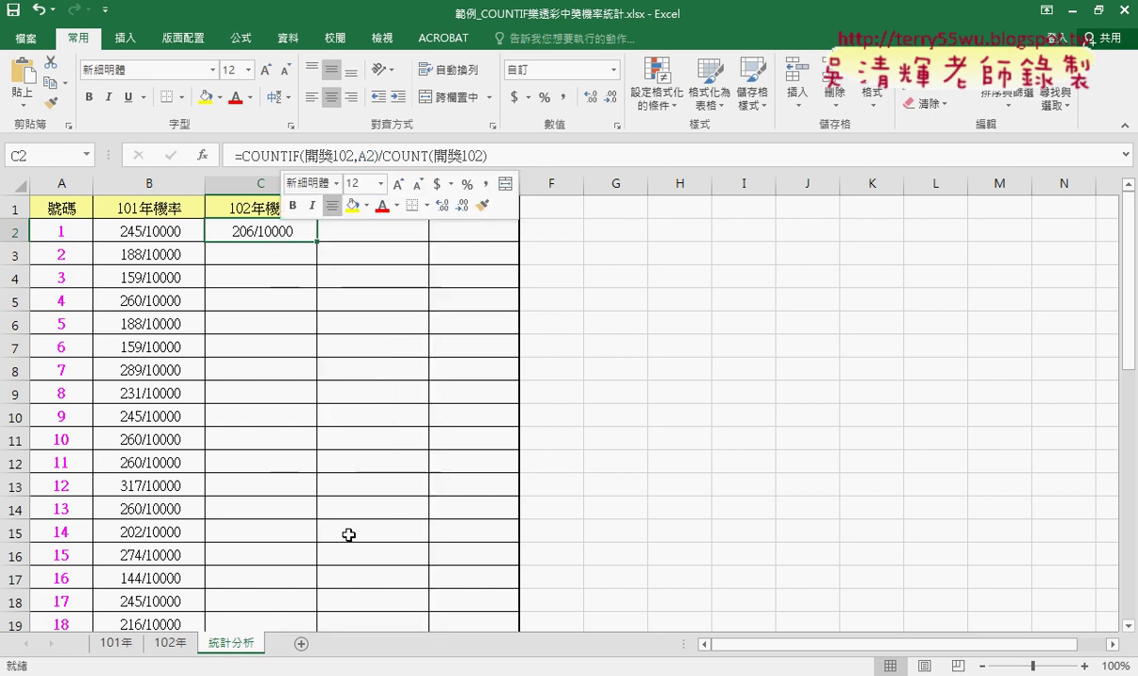
pyautogui.click(169, 285)
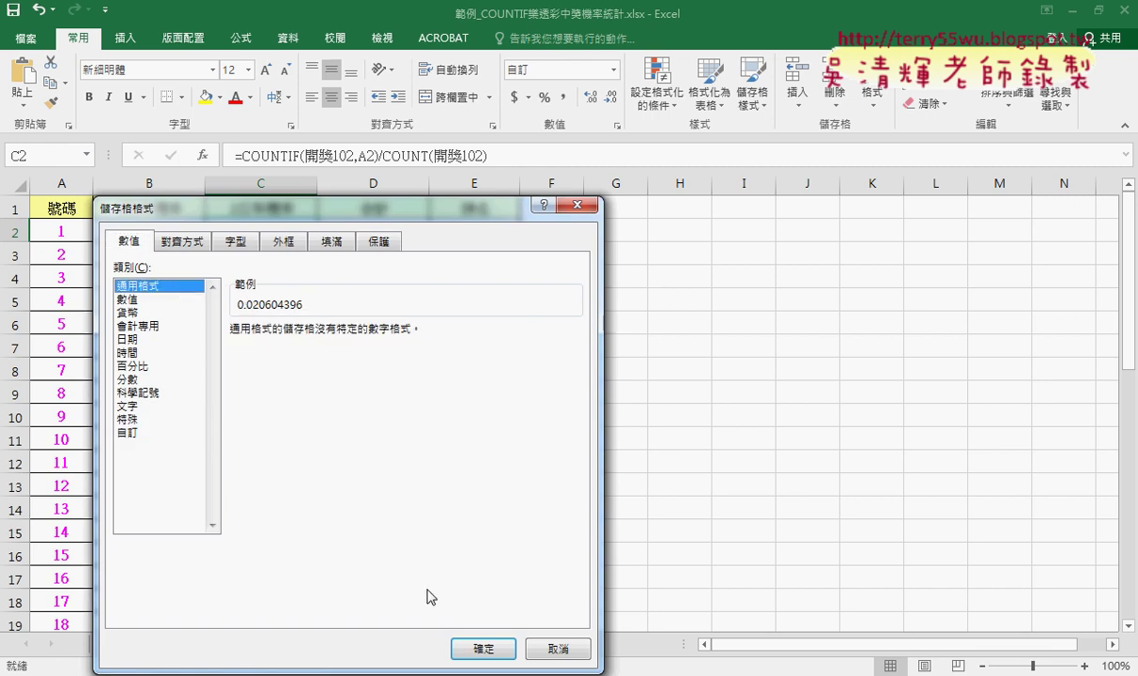
pyautogui.click(483, 648)
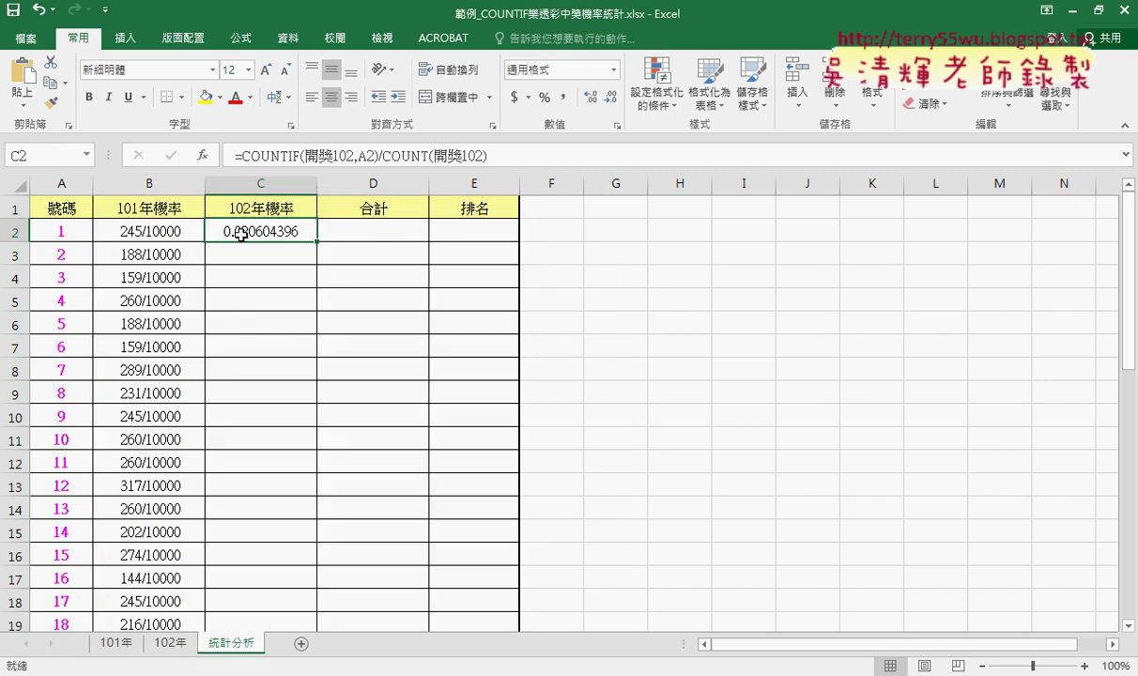
# Give C2 the custom fraction format # ??/10000 so it reads 206/10000
pyautogui.click(157, 231)
pyautogui.click(265, 231)
pyautogui.rightClick(294, 231)
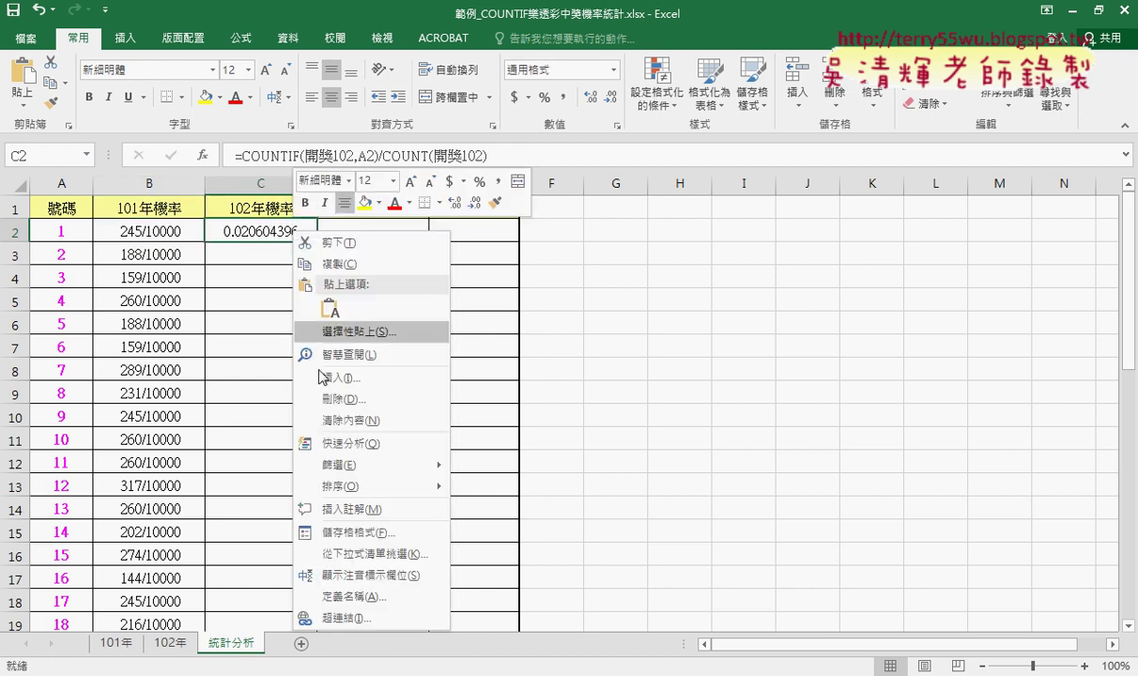
pyautogui.click(367, 534)
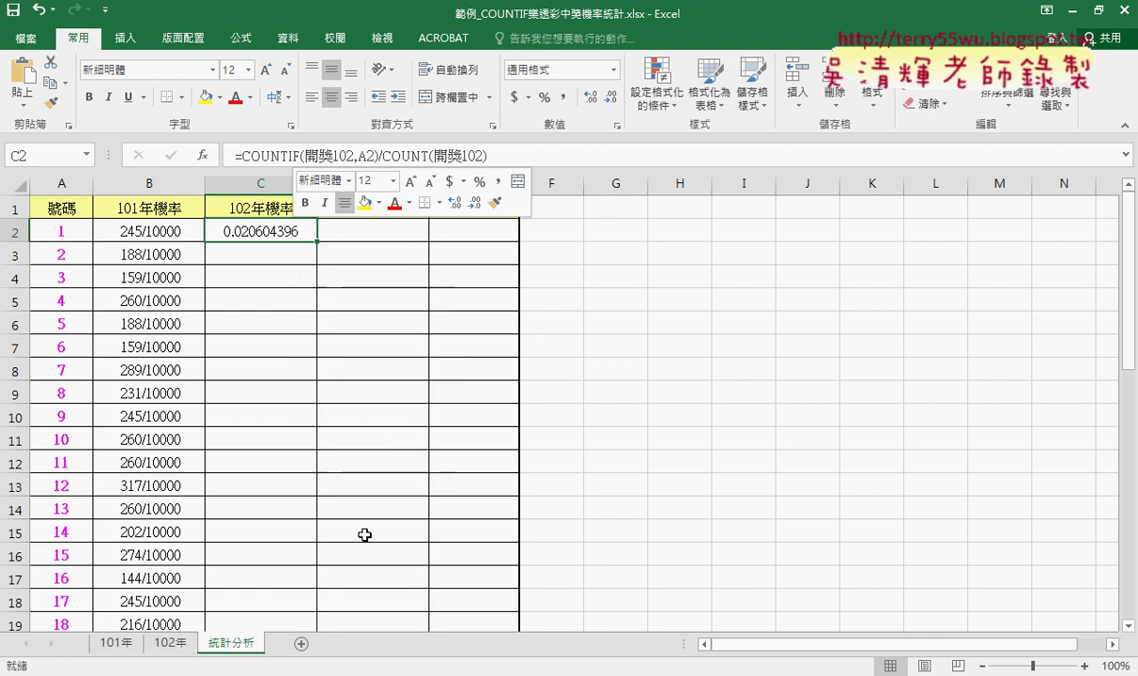
pyautogui.moveTo(405, 216); pyautogui.dragTo(682, 133)
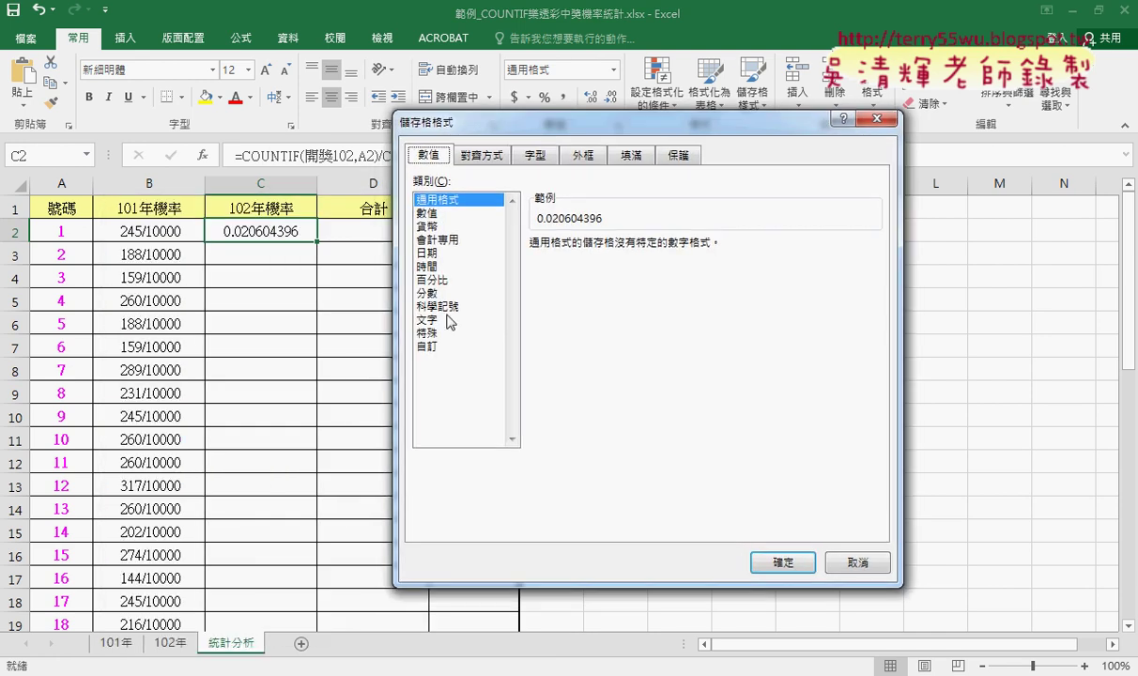
pyautogui.click(425, 294)
pyautogui.moveTo(876, 287); pyautogui.dragTo(878, 302)
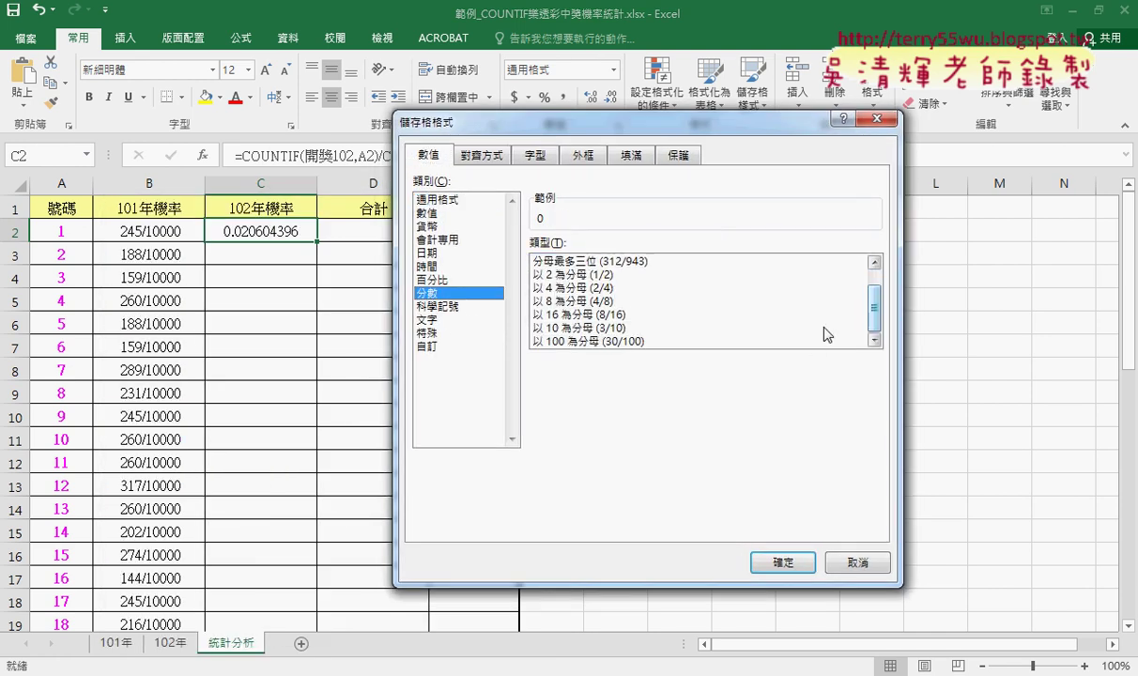
pyautogui.click(568, 340)
pyautogui.click(424, 347)
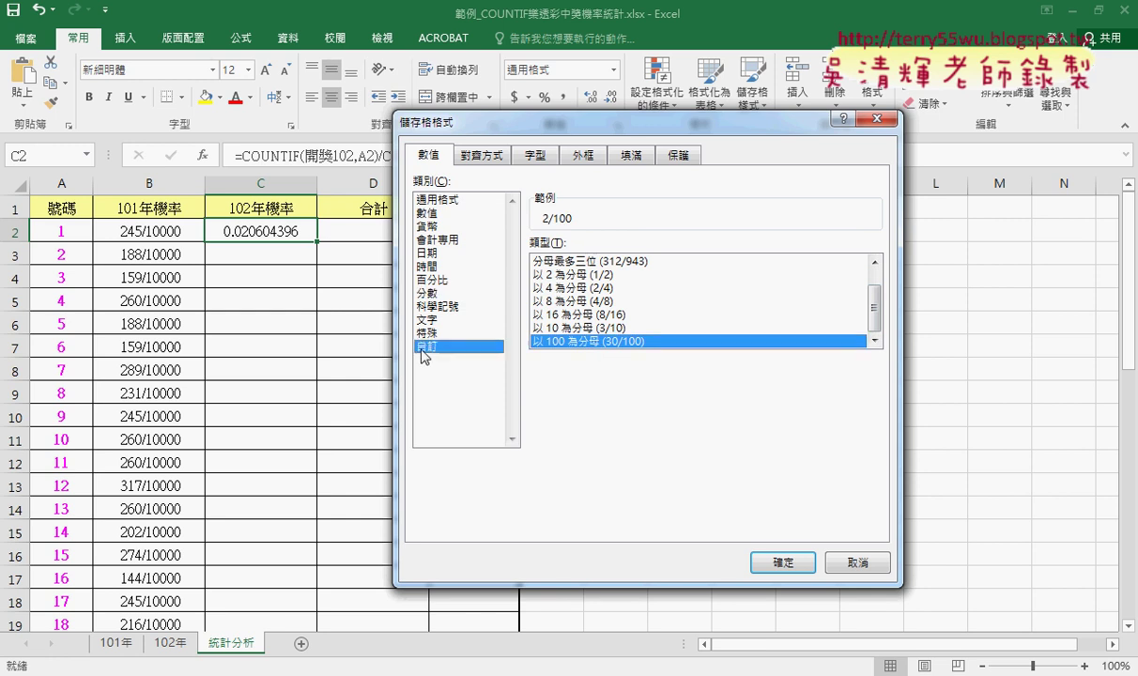
pyautogui.click(590, 262)
pyautogui.write('0')
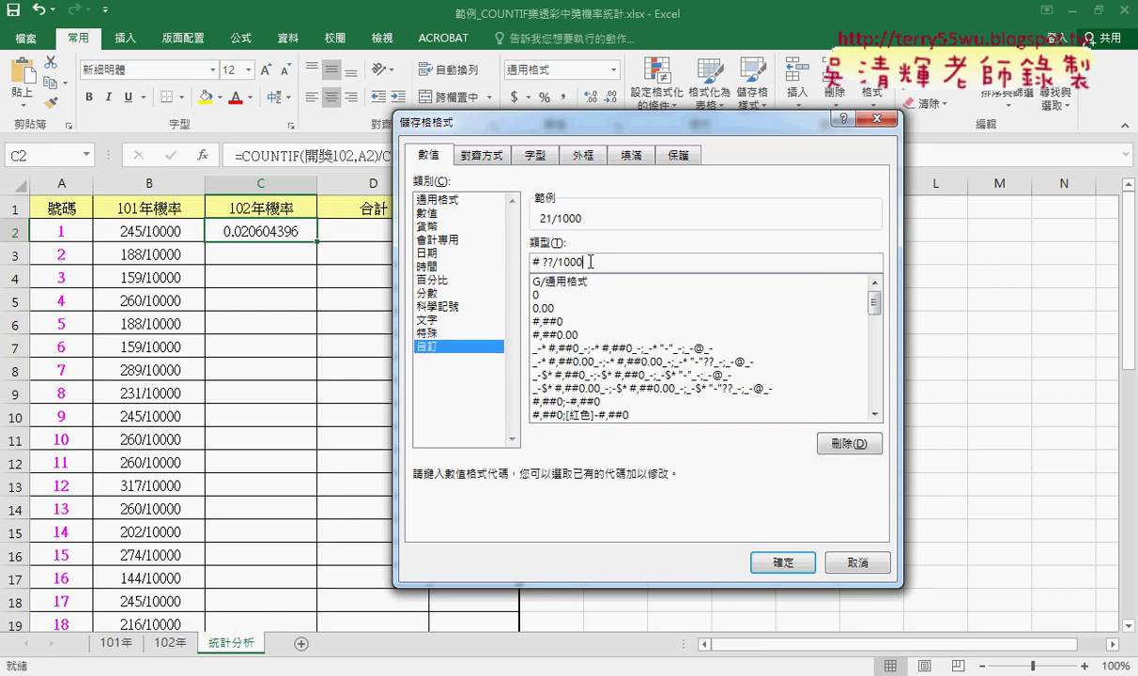
pyautogui.write('0')
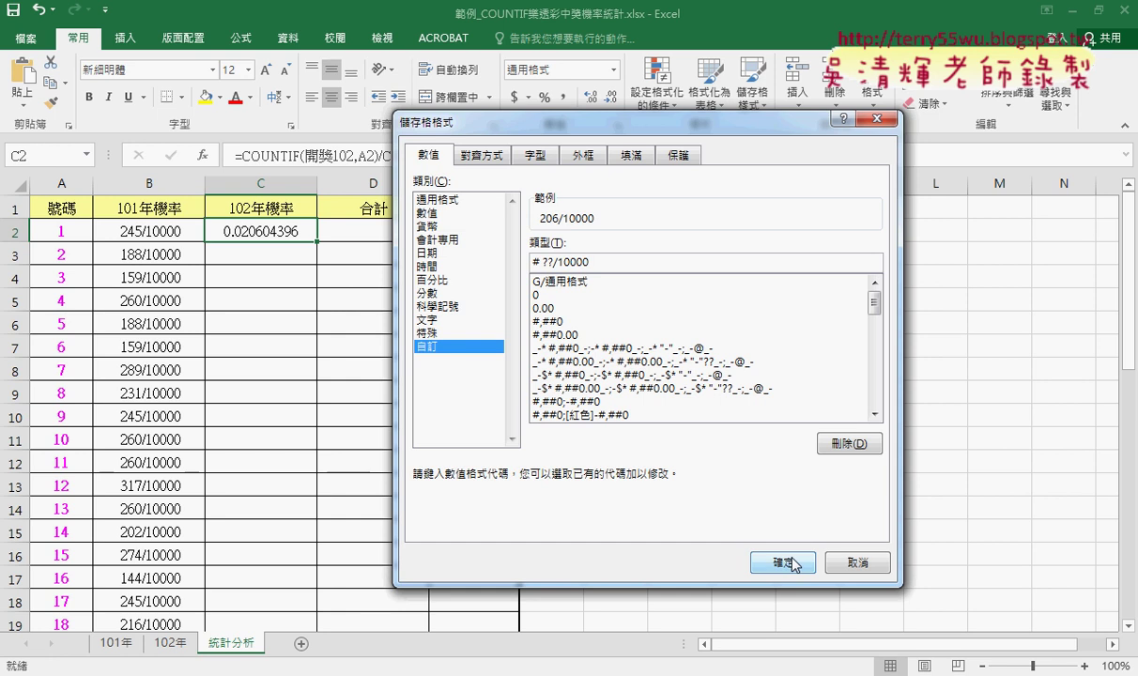
pyautogui.click(793, 564)
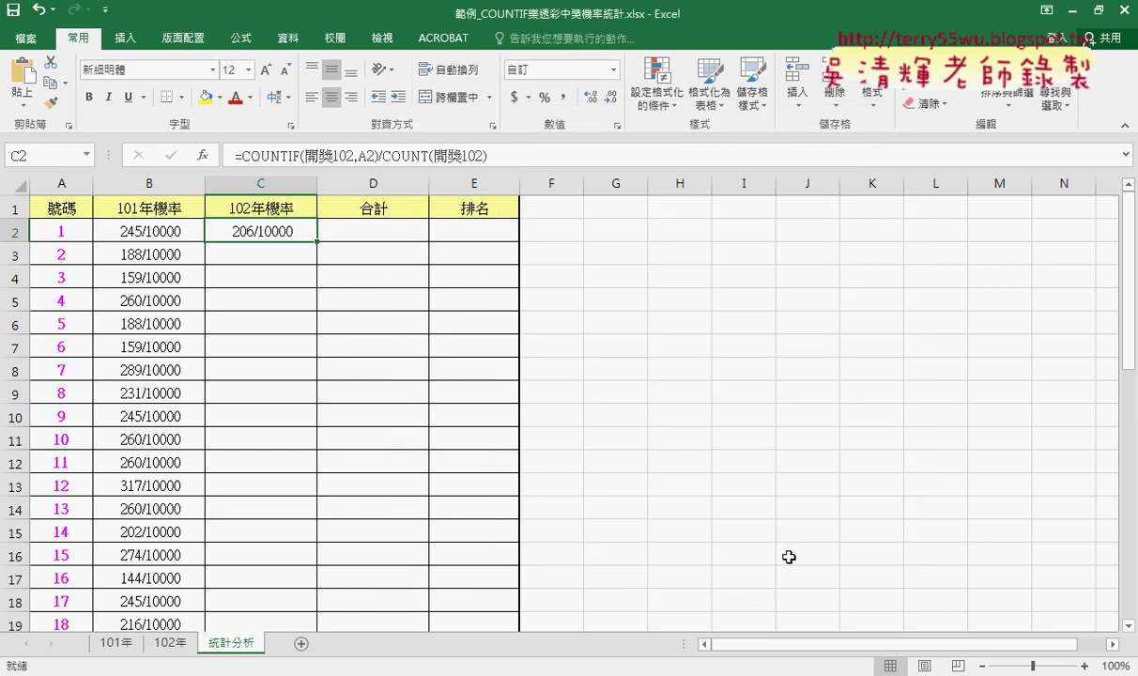
# Undo C2's custom format and copy B2's fraction format onto C2 with Format Painter
pyautogui.hotkey('ctrl', 'z')
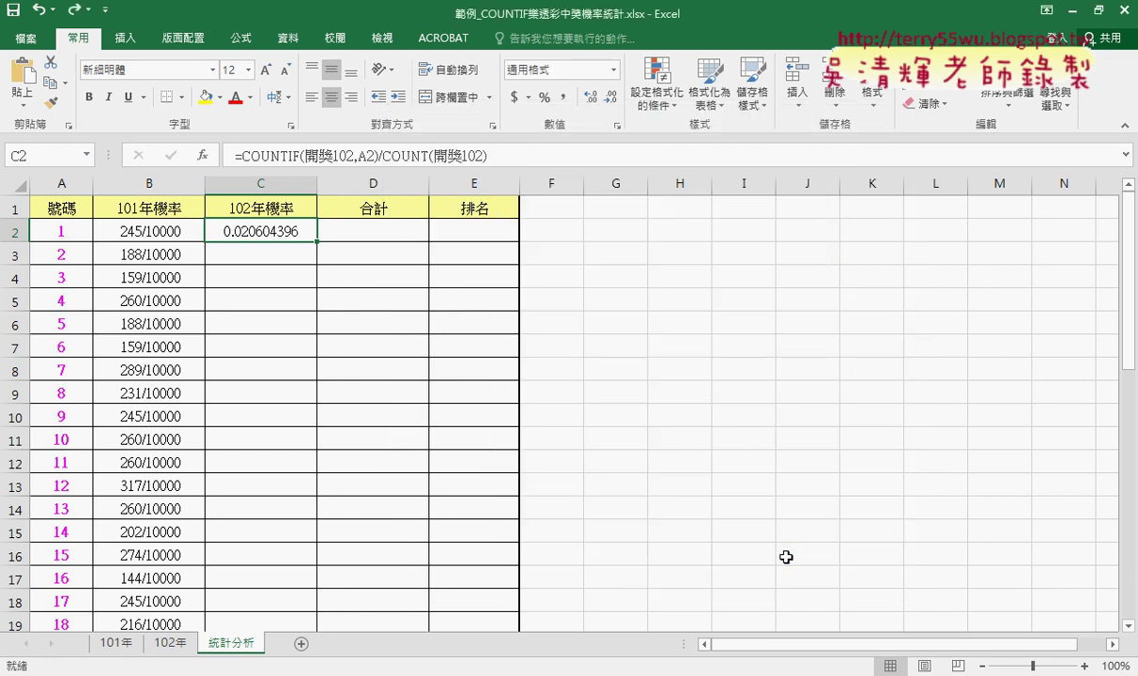
pyautogui.click(135, 226)
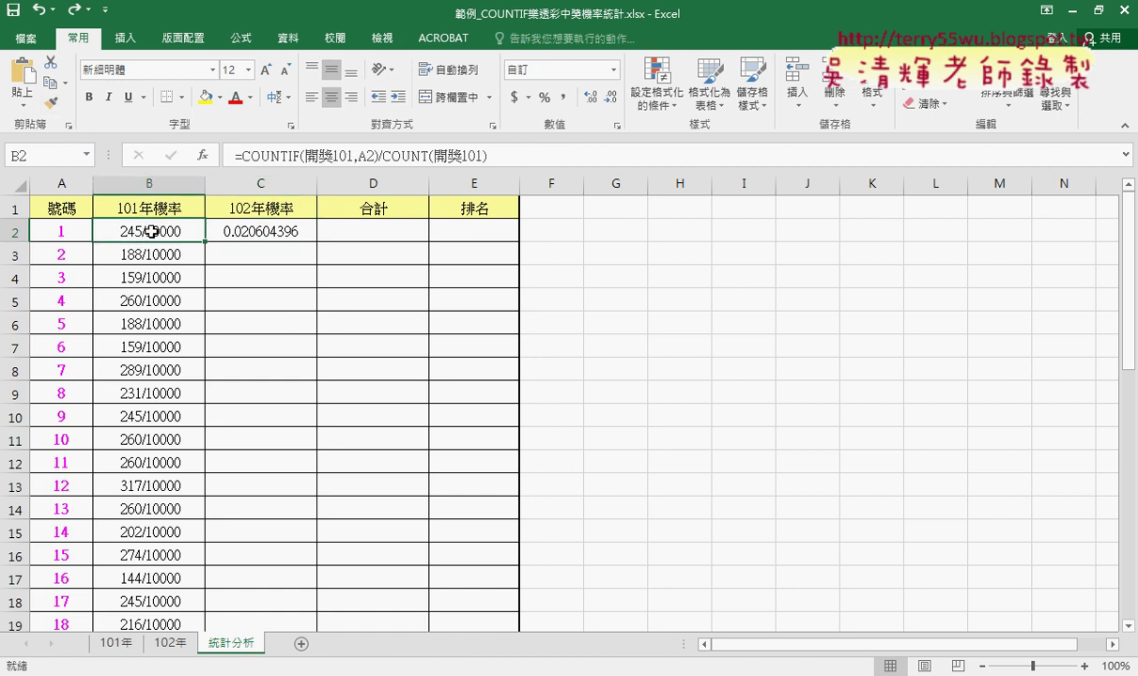
pyautogui.click(54, 103)
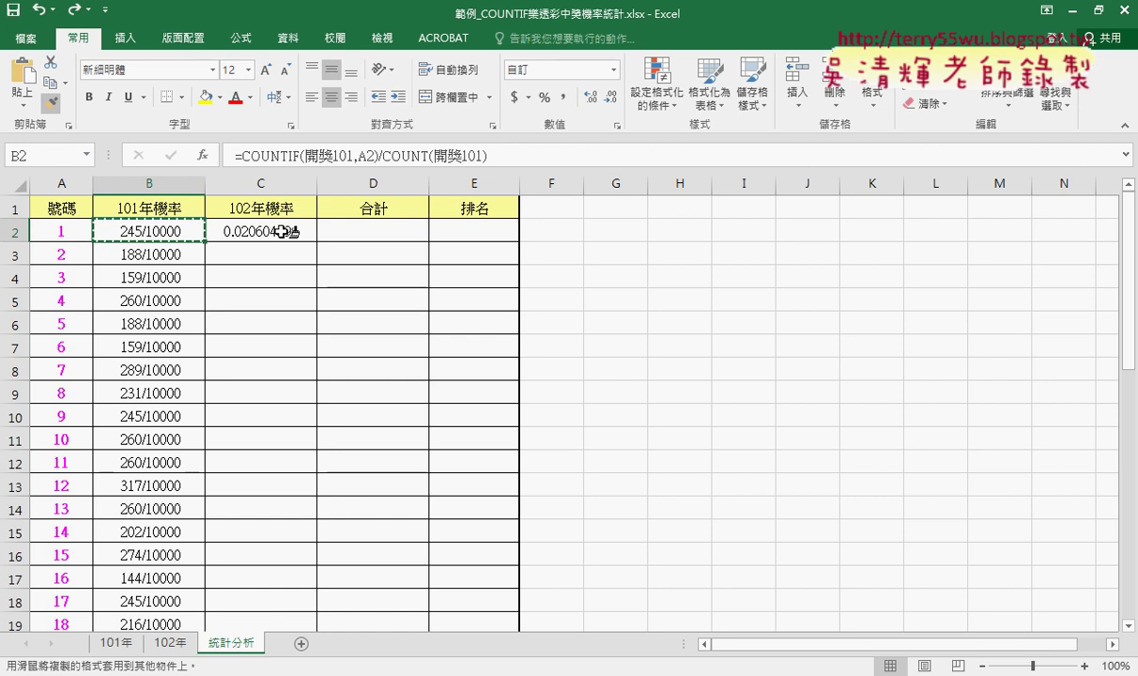
pyautogui.click(282, 231)
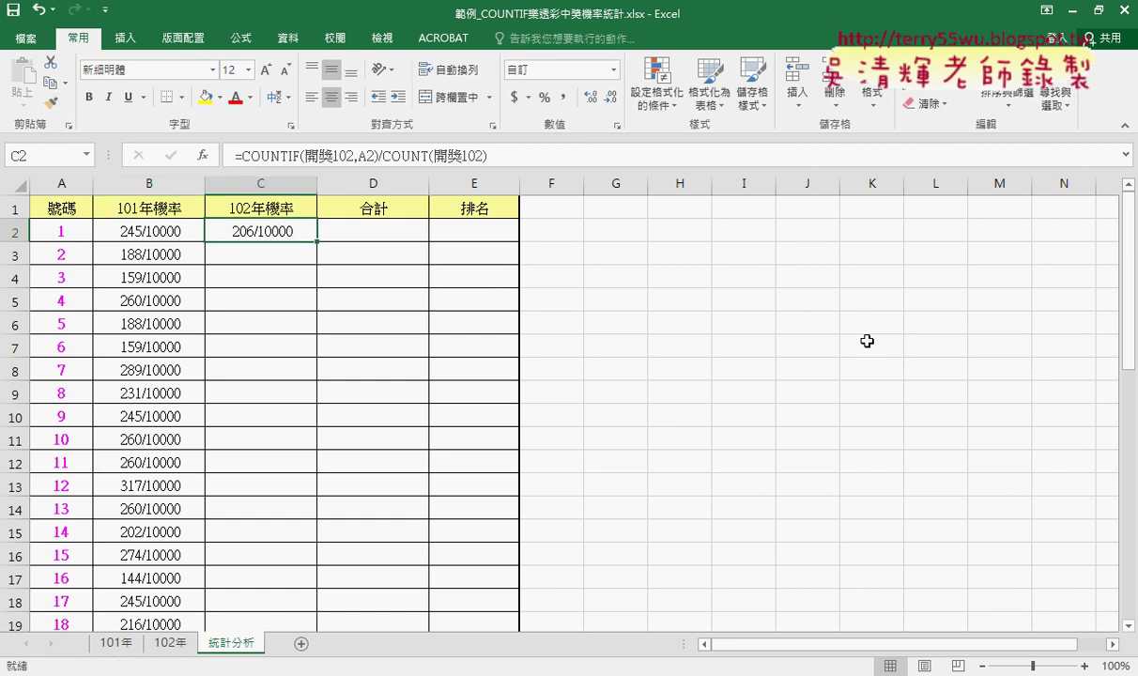
# Compare the 101年 formula in B2 with the 102年 formula in C2
pyautogui.click(148, 224)
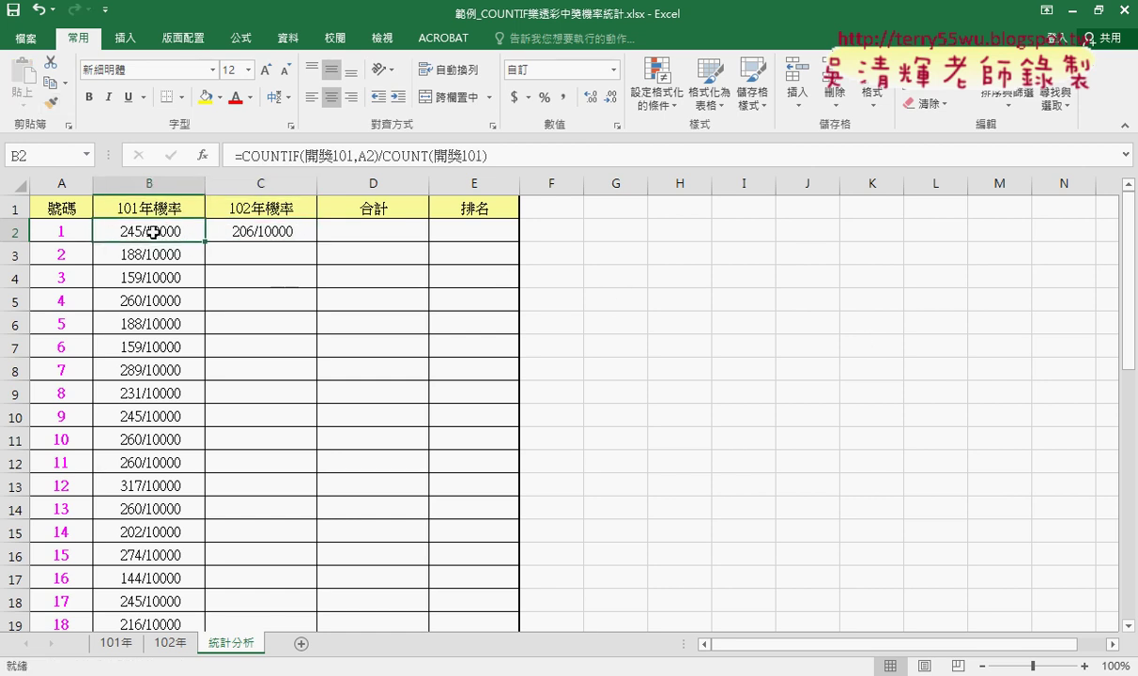
pyautogui.click(267, 234)
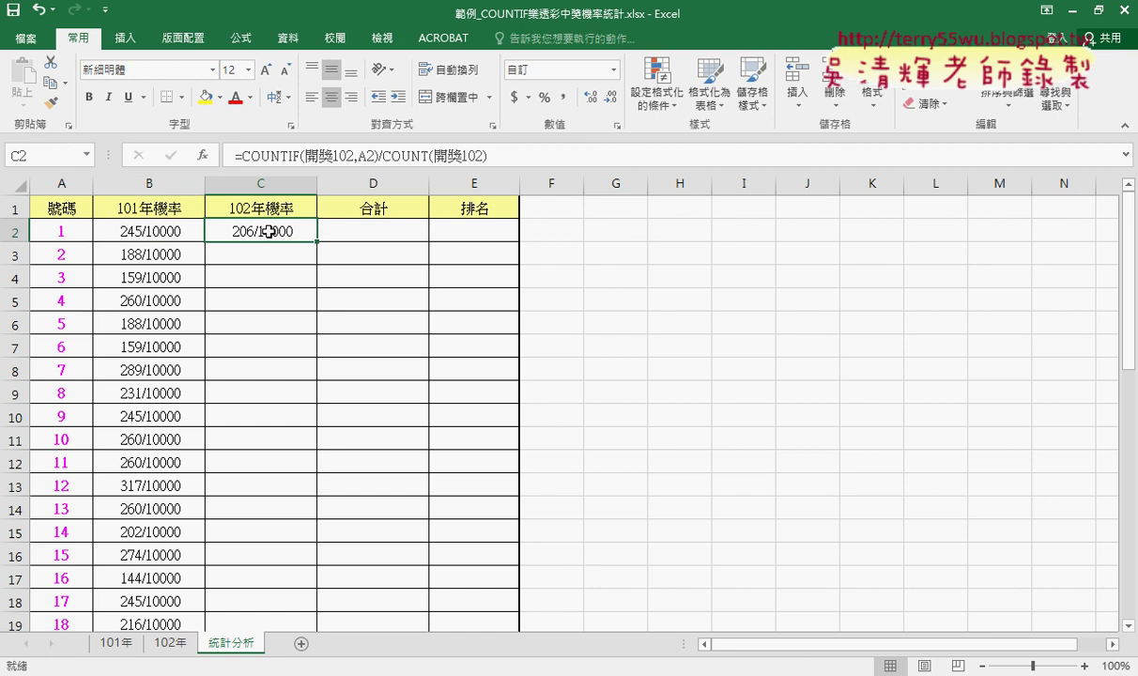
pyautogui.click(141, 233)
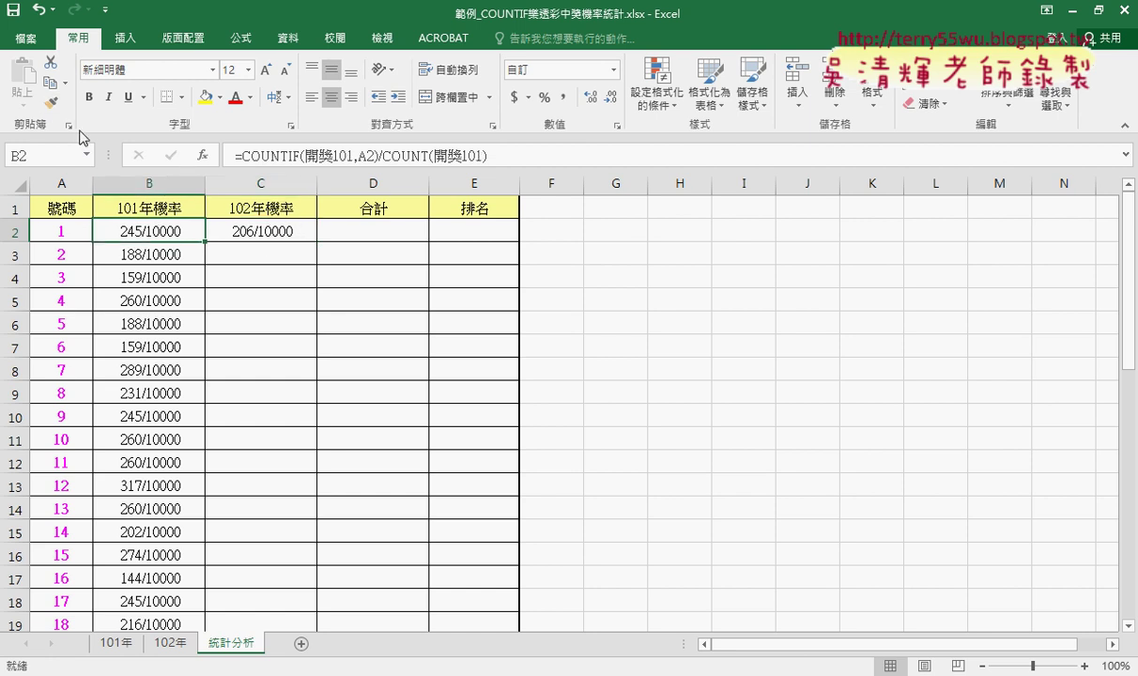
pyautogui.click(259, 223)
# Fill C2's 102年機率 formula down column C and recheck the B2 and C2 formulas
pyautogui.doubleClick(318, 242)
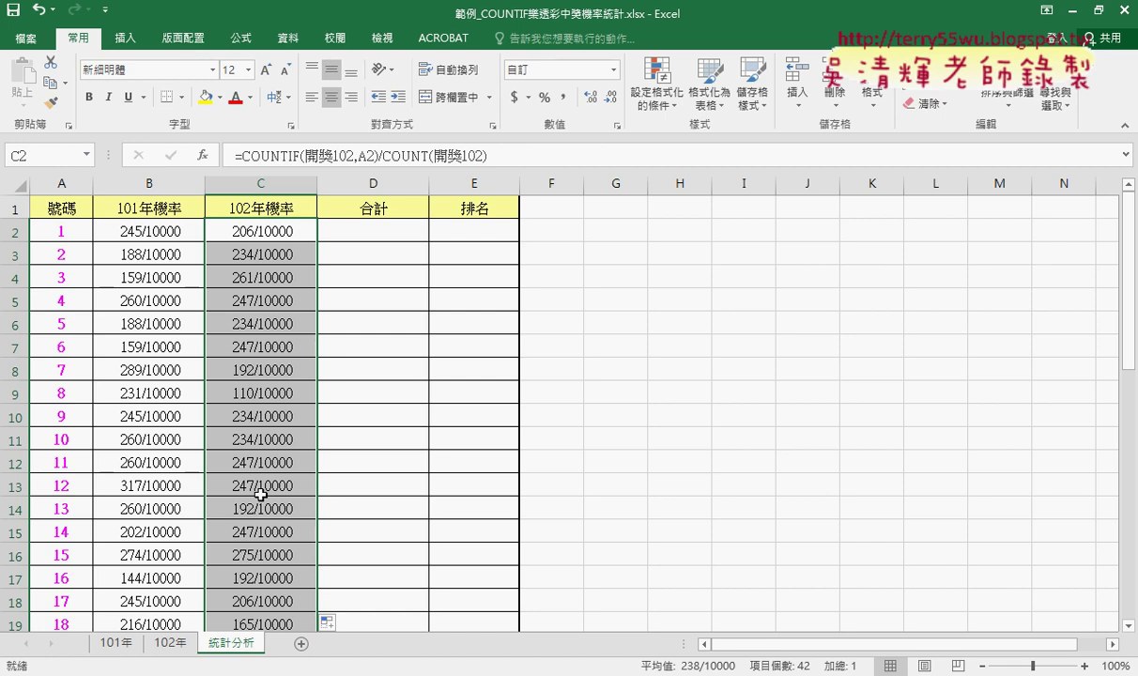
pyautogui.click(173, 220)
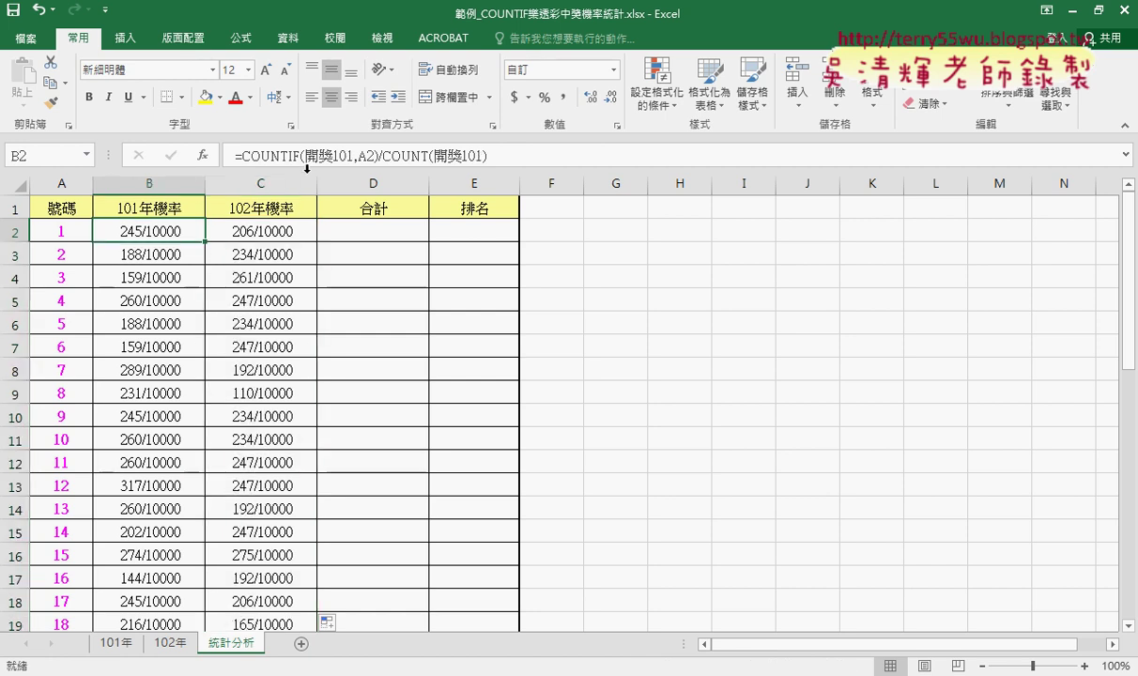
pyautogui.click(267, 231)
pyautogui.click(166, 231)
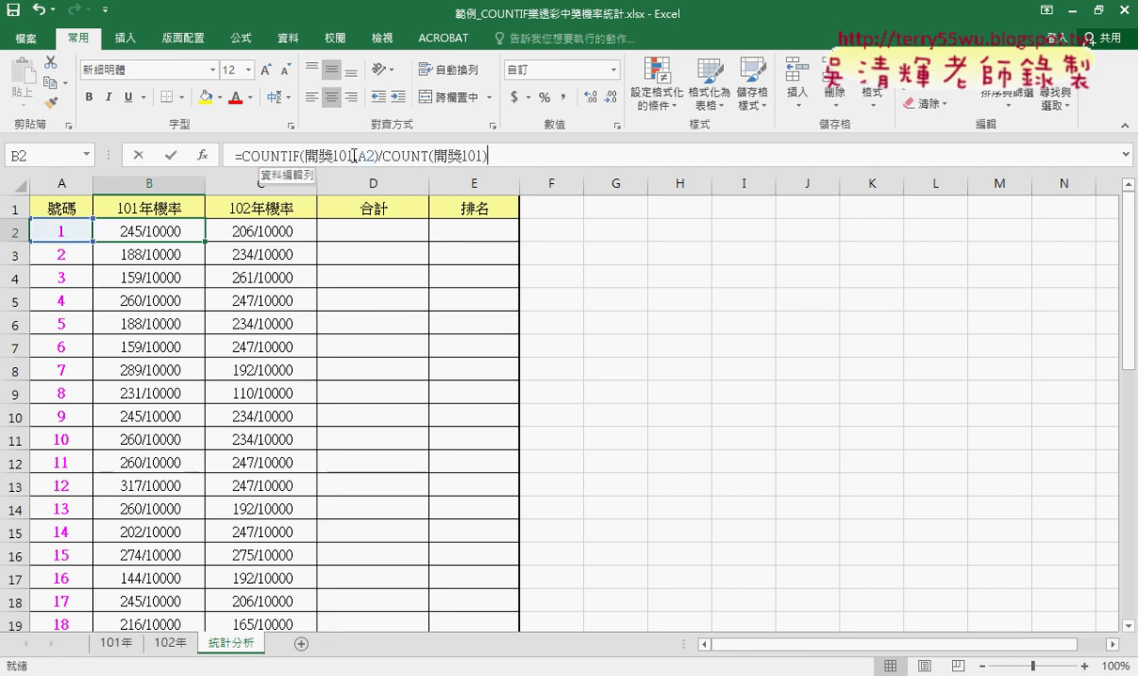
pyautogui.moveTo(354, 155); pyautogui.dragTo(302, 155)
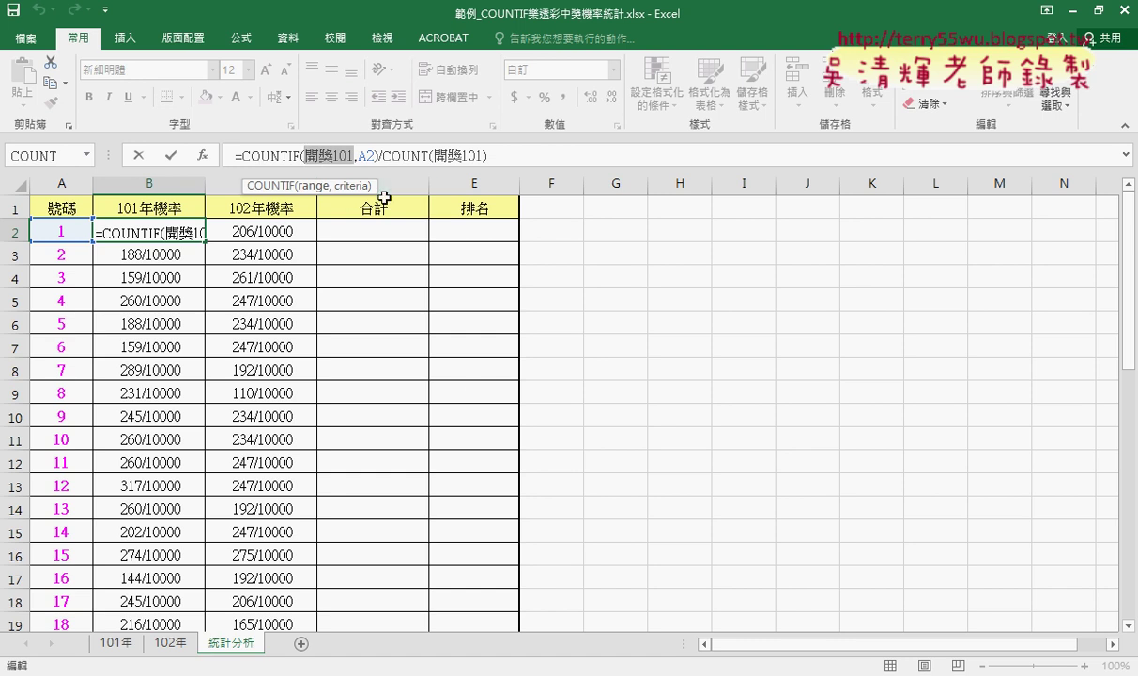
pyautogui.click(170, 155)
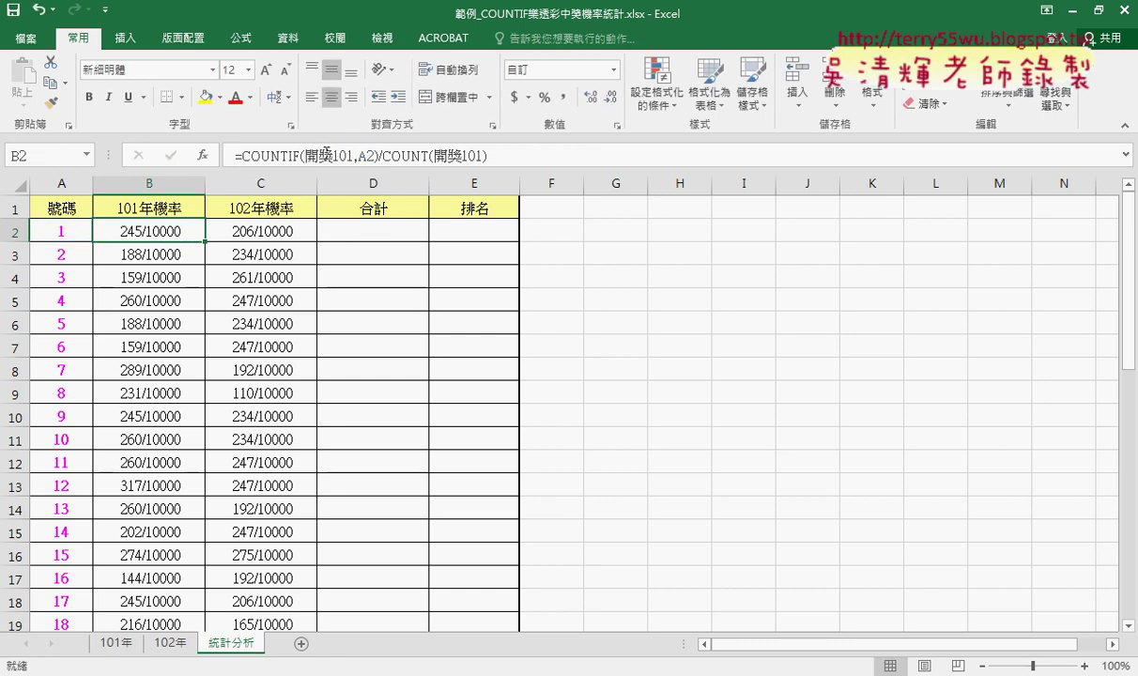
pyautogui.click(365, 236)
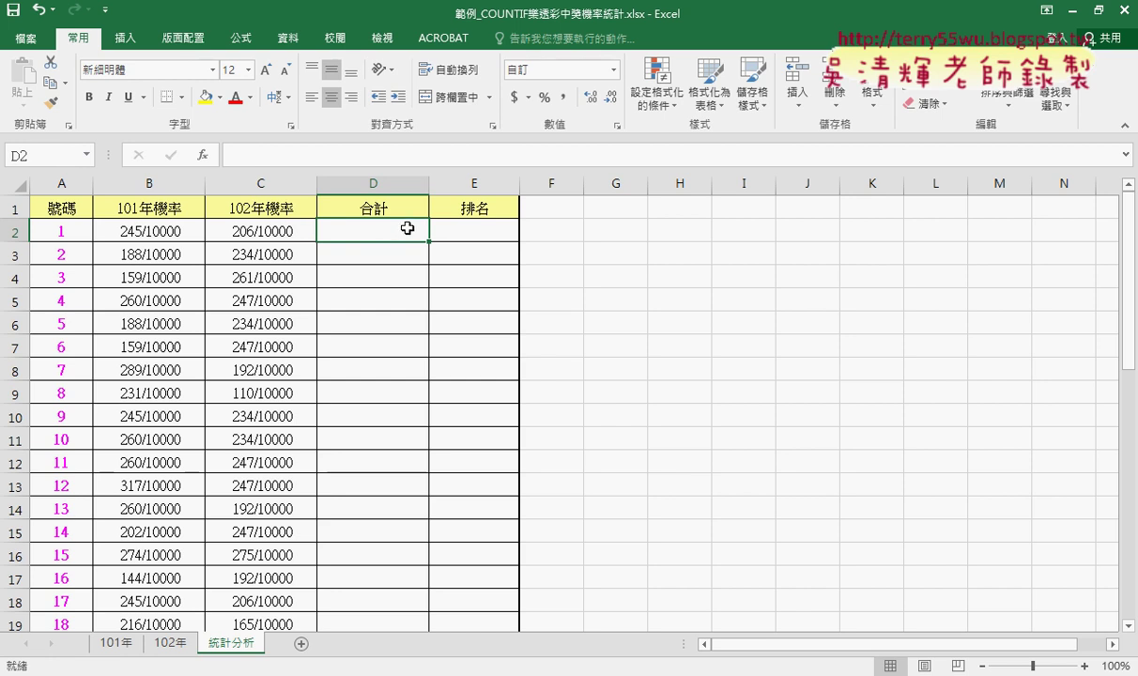
# Enter =B2+C2 in D2 and fill it down the 合計 column, showing 451/10000 for number 1
pyautogui.click(299, 150)
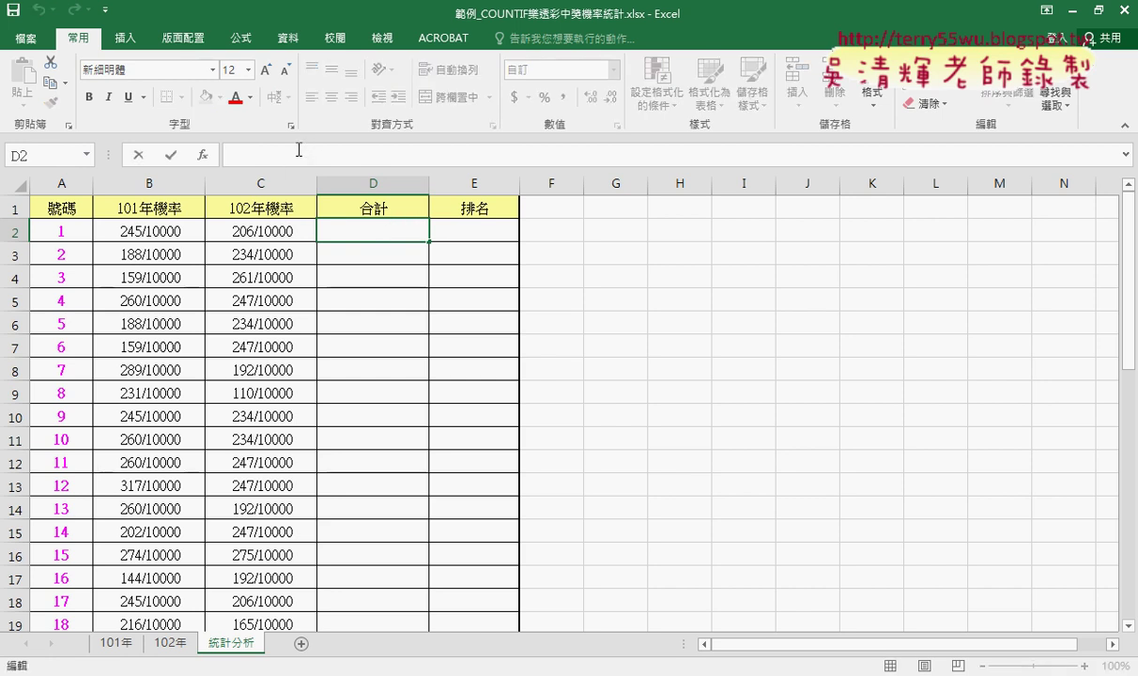
pyautogui.write('-')
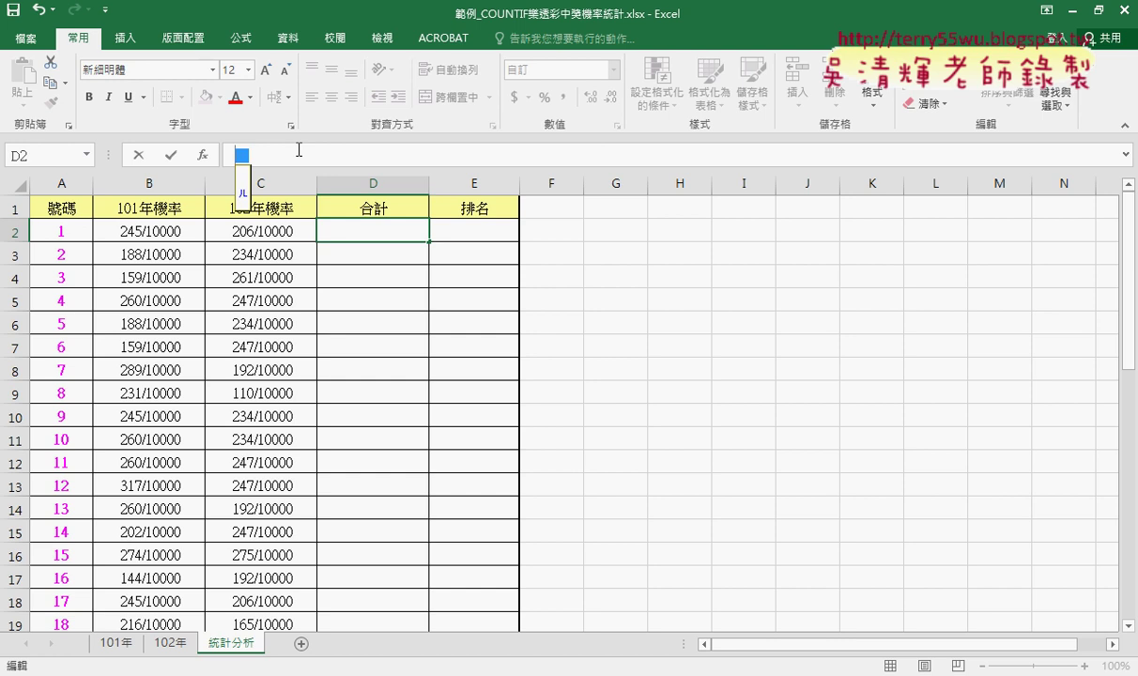
pyautogui.press('BackSpace')
pyautogui.write('=')
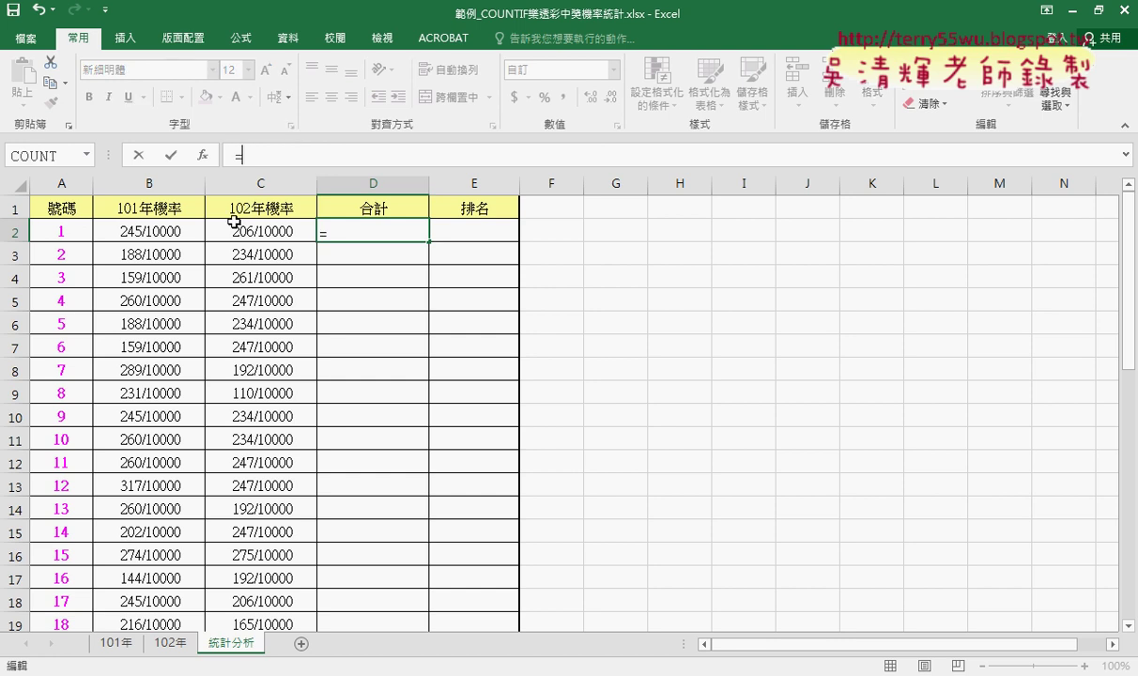
pyautogui.click(154, 231)
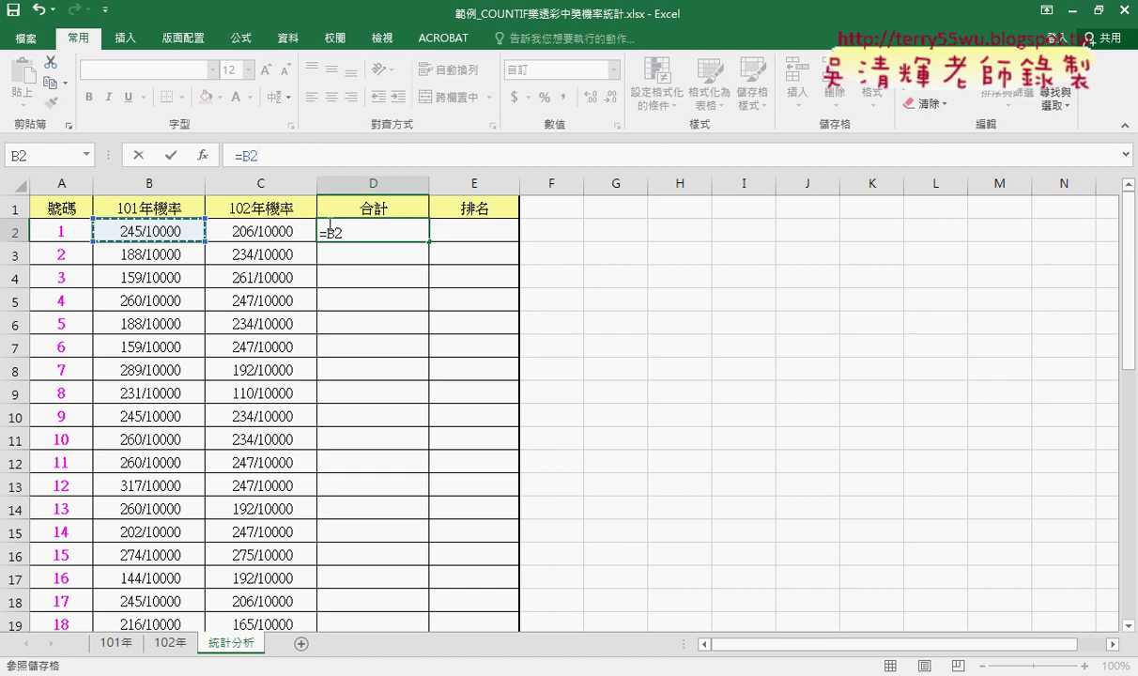
pyautogui.write('+')
pyautogui.click(265, 231)
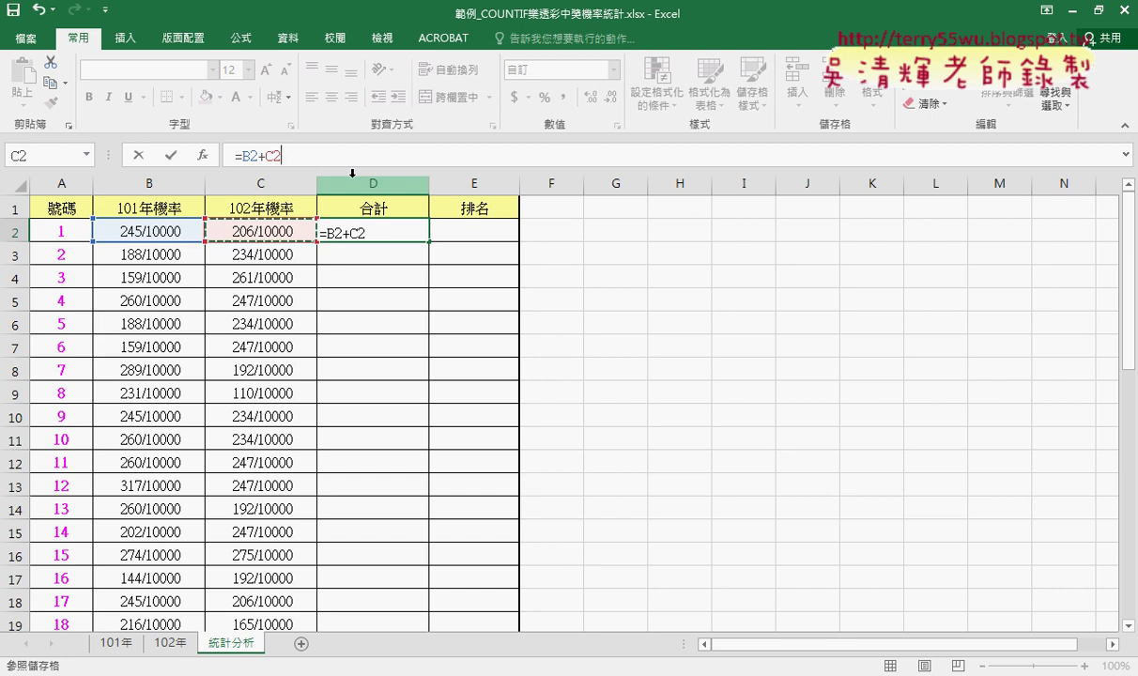
pyautogui.click(170, 155)
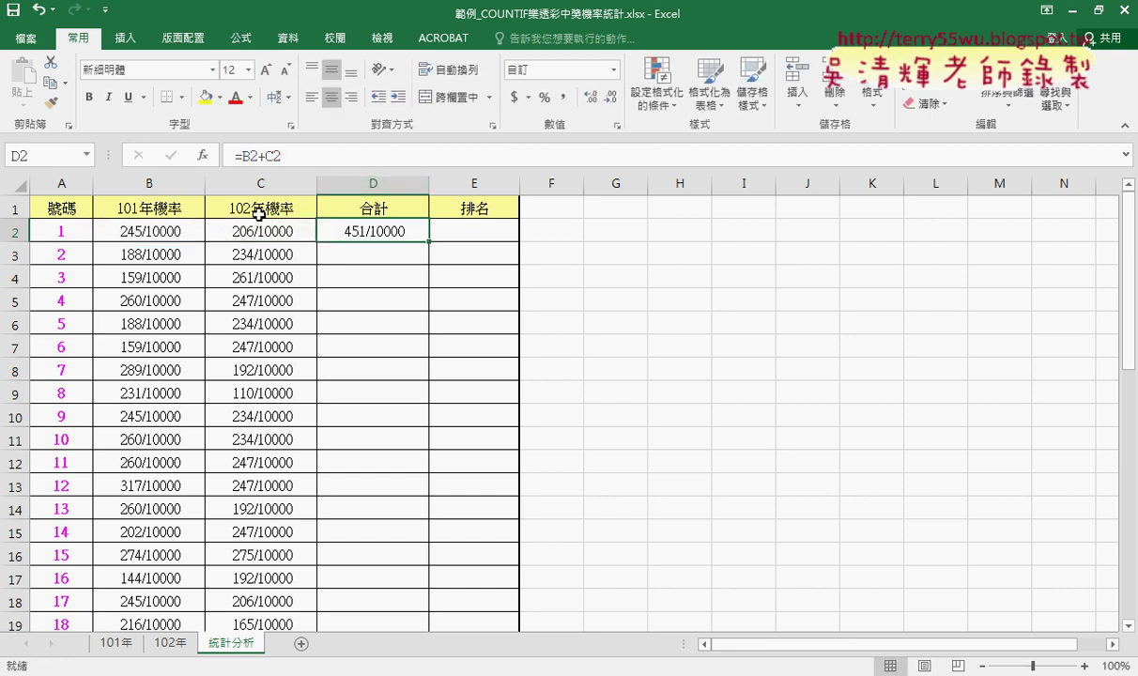
pyautogui.doubleClick(431, 243)
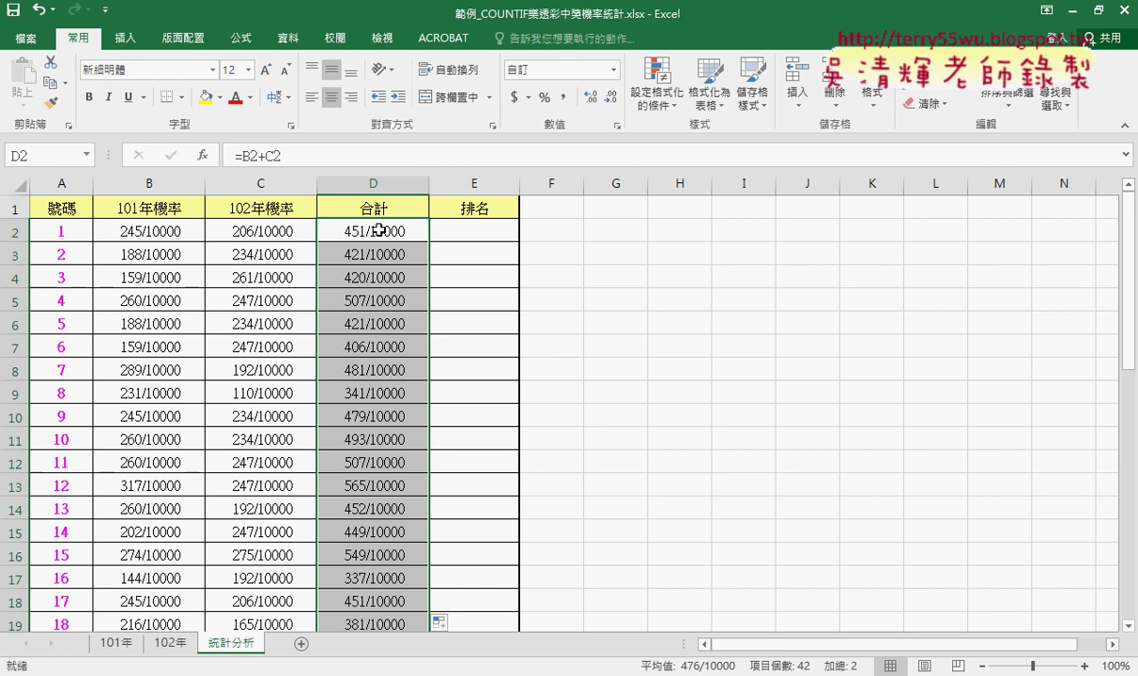
pyautogui.moveTo(150, 226); pyautogui.dragTo(246, 232)
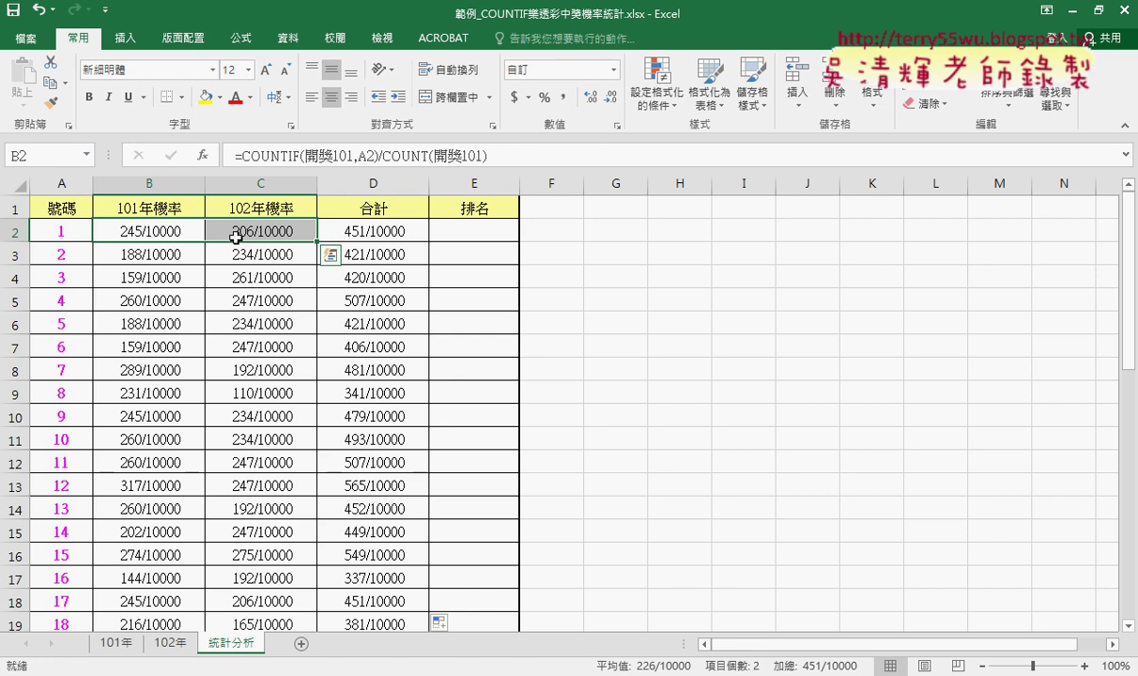
pyautogui.click(356, 237)
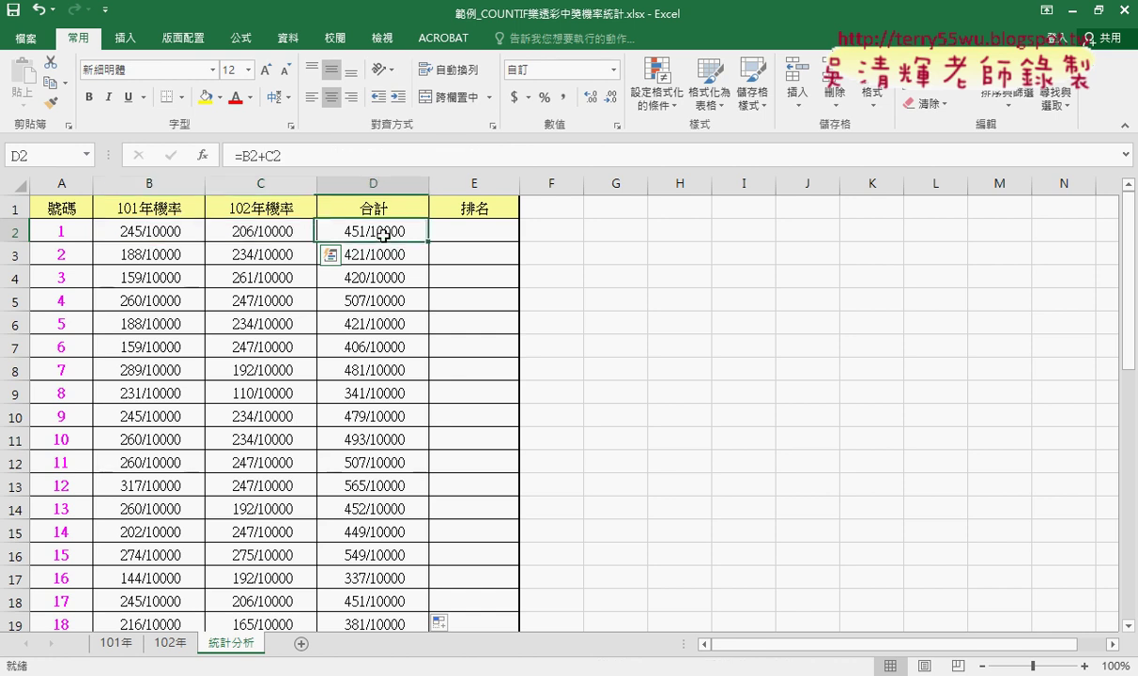
pyautogui.click(467, 232)
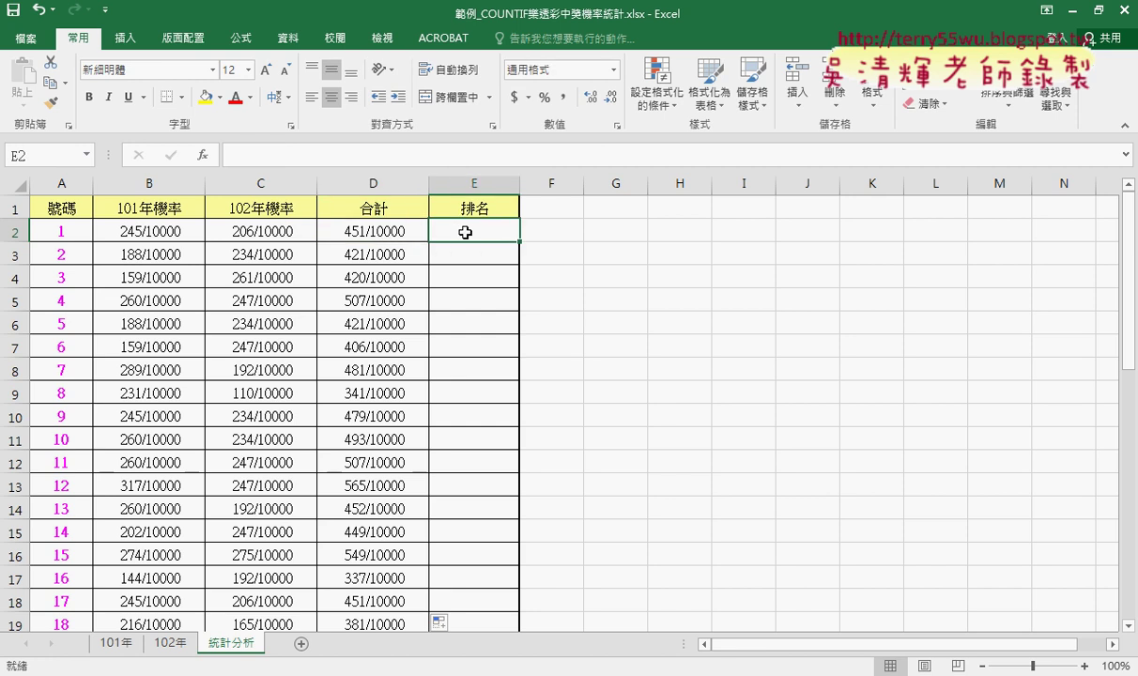
pyautogui.scroll(-4, 463, 249)
pyautogui.scroll(4, 464, 255)
pyautogui.scroll(-1, 383, 328)
pyautogui.scroll(-4, 384, 333)
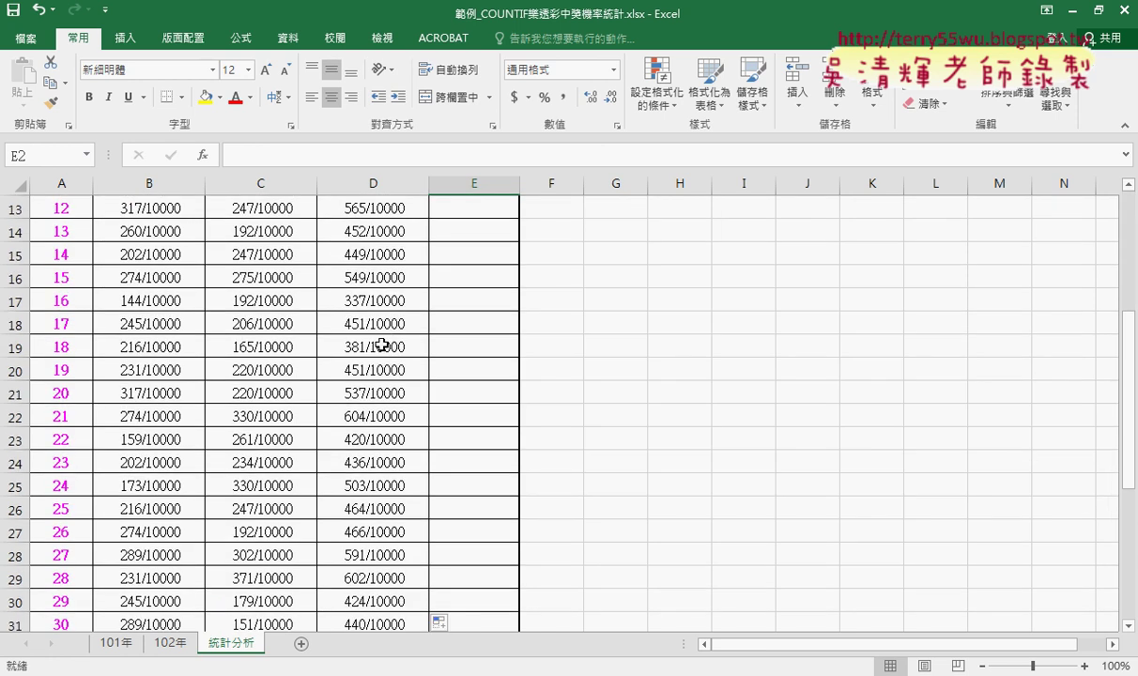
pyautogui.scroll(-2, 383, 335)
pyautogui.scroll(-3, 383, 340)
pyautogui.scroll(-2, 383, 346)
pyautogui.scroll(8, 381, 342)
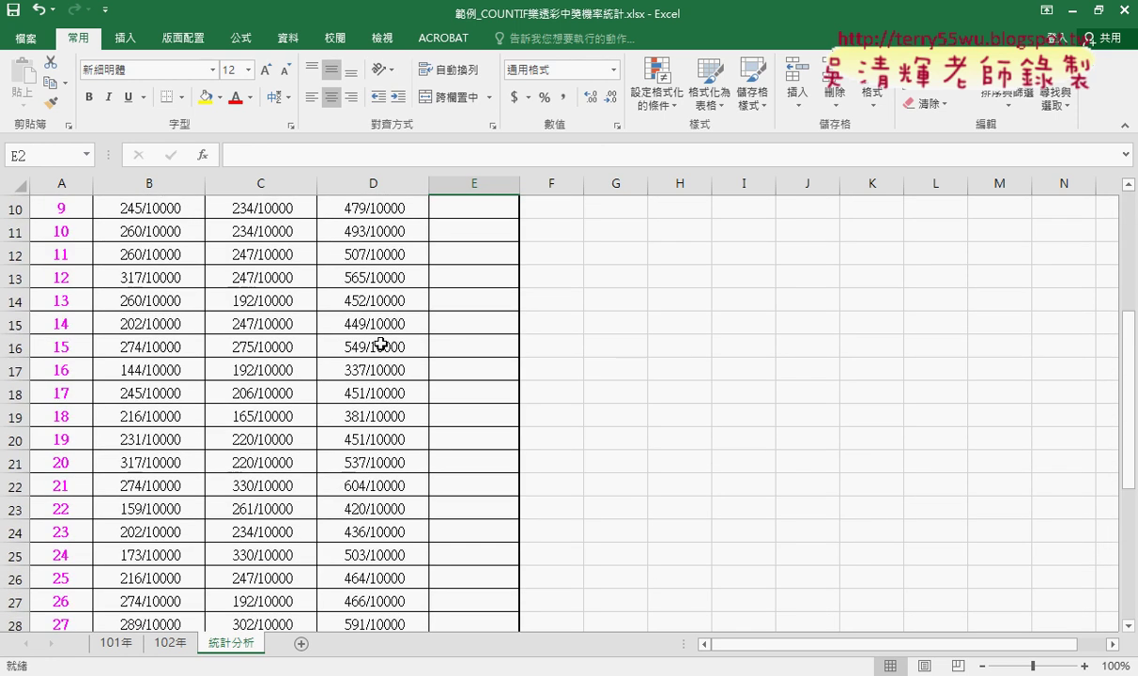
pyautogui.scroll(3, 380, 336)
pyautogui.moveTo(384, 238); pyautogui.dragTo(393, 419)
pyautogui.click(374, 214)
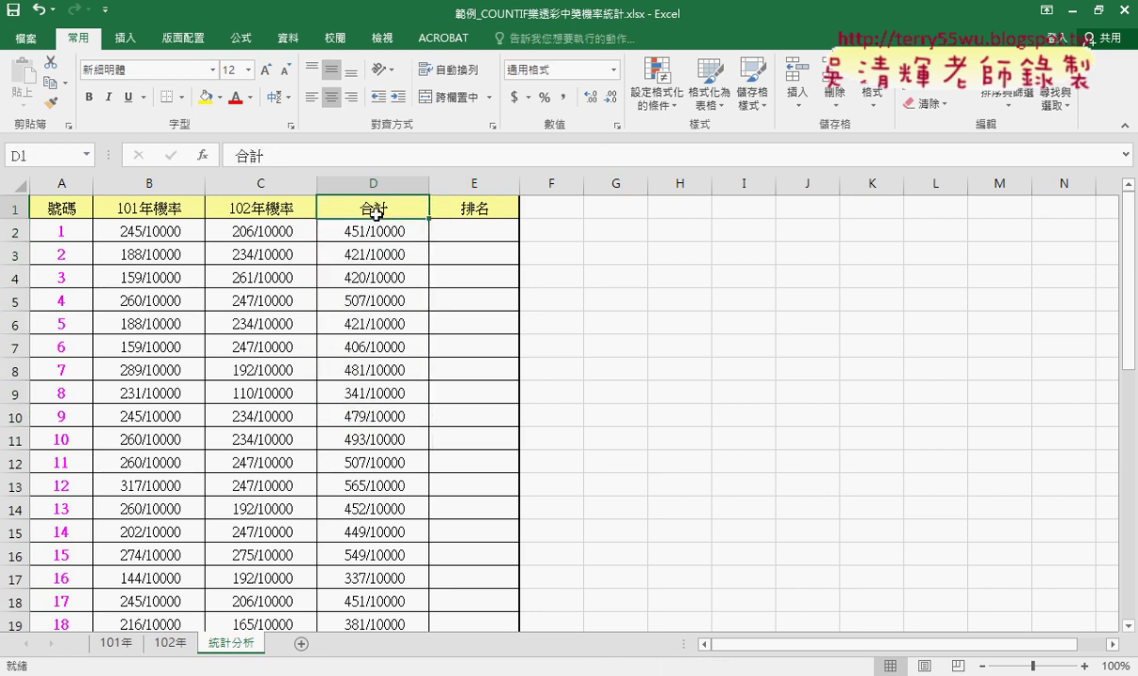
pyautogui.click(288, 39)
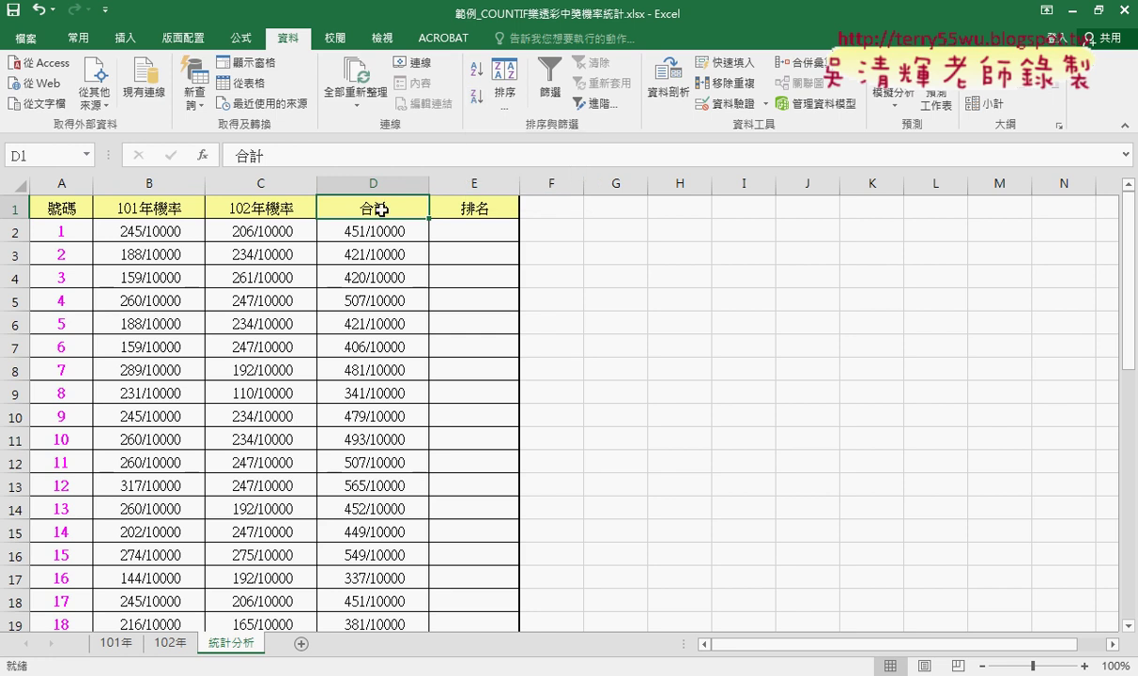
pyautogui.click(478, 100)
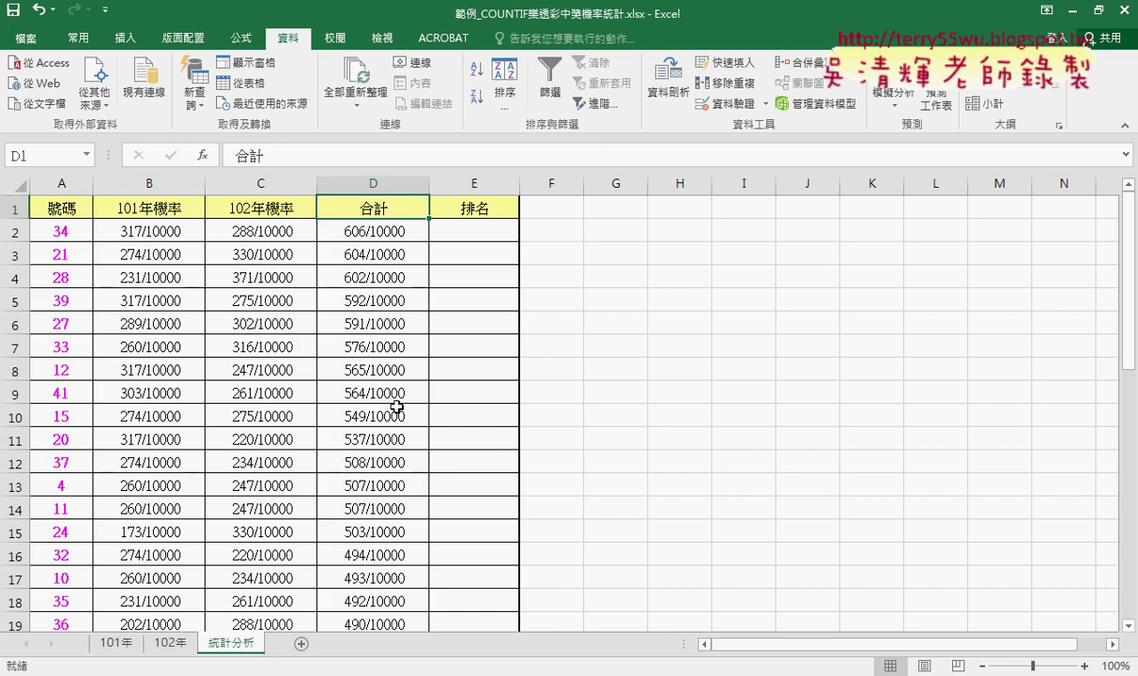
pyautogui.click(363, 232)
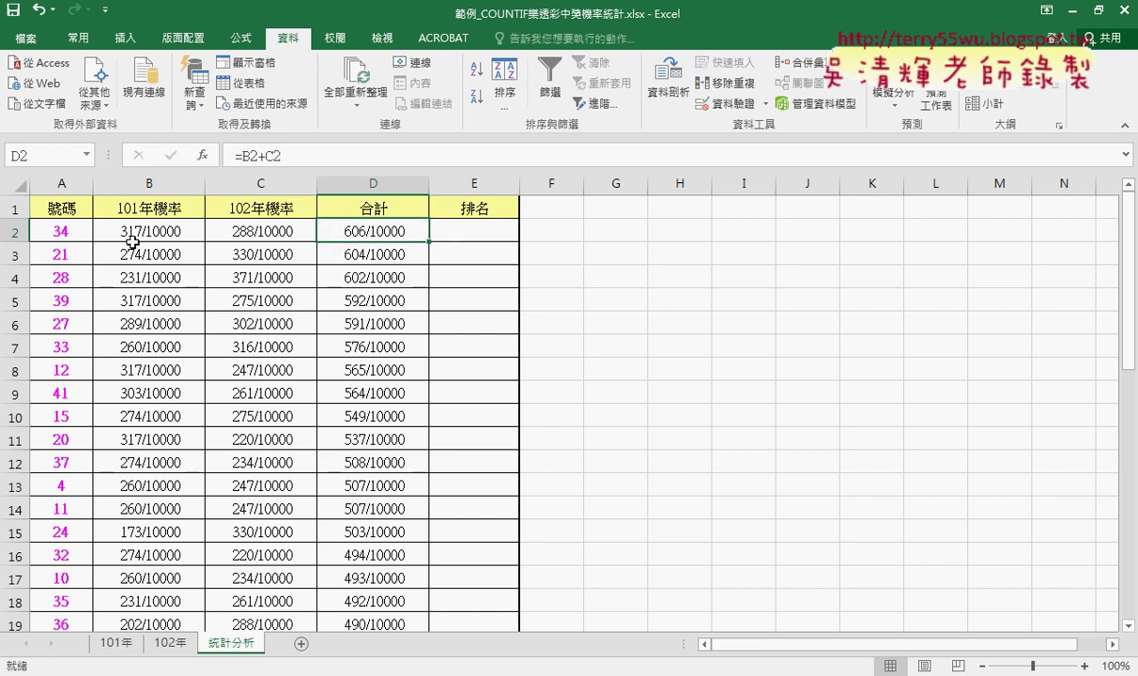
pyautogui.click(58, 229)
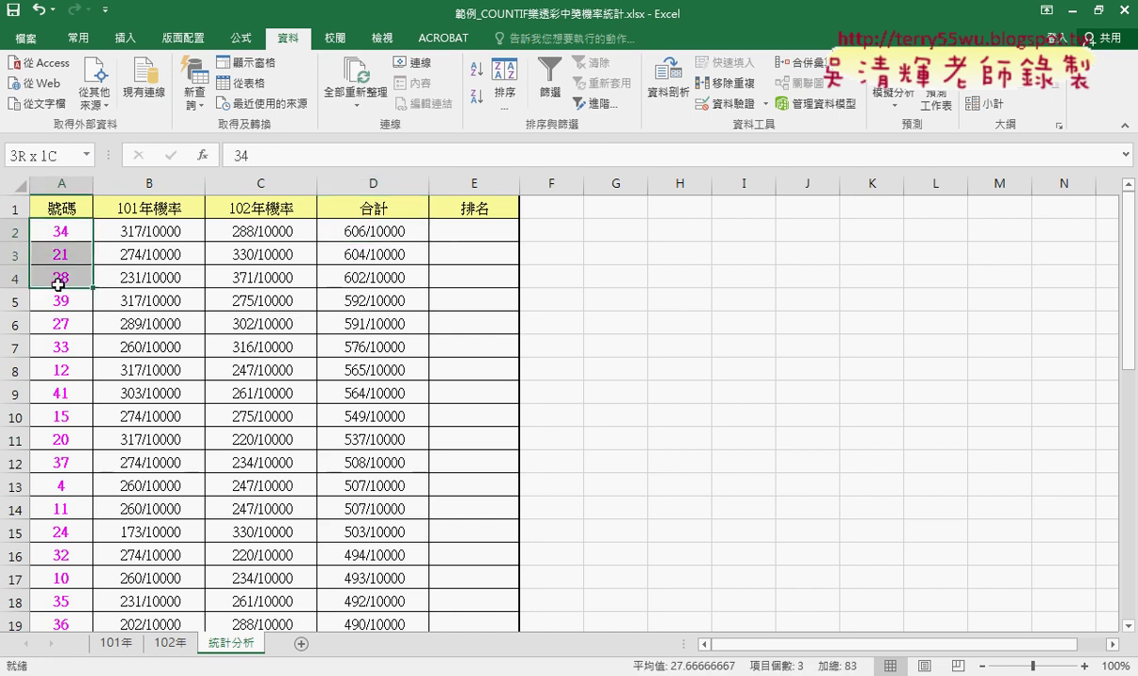
pyautogui.moveTo(59, 230); pyautogui.dragTo(59, 372)
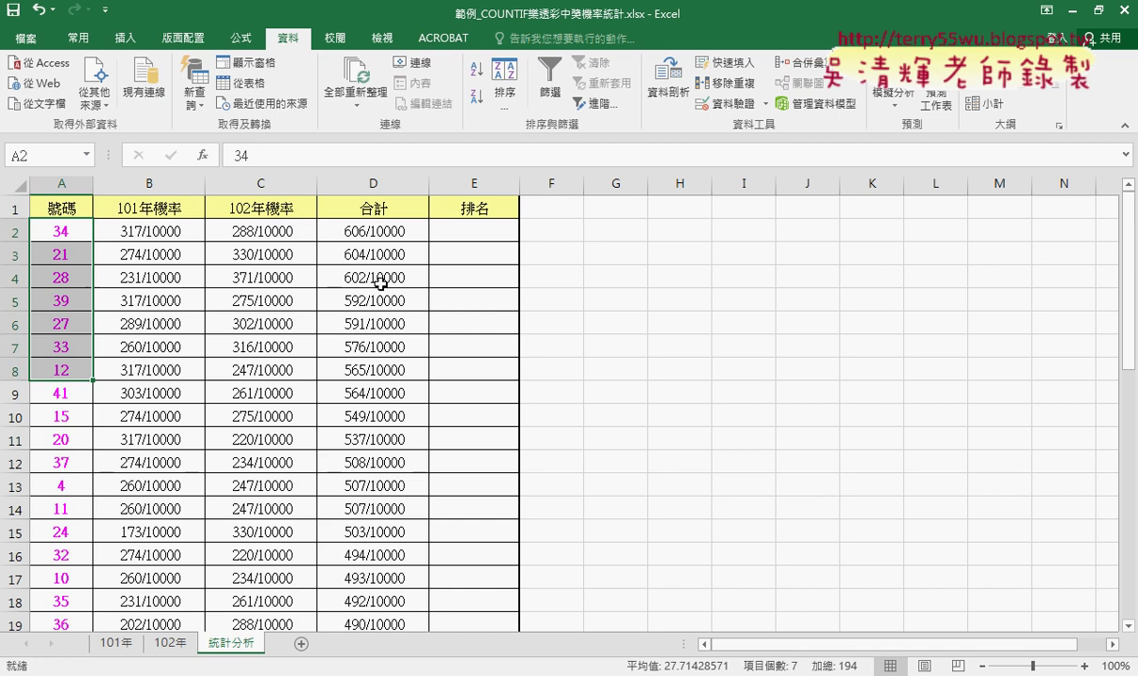
# Enter 1 in E2 and fill the 排名 series 1 to 42 down through E43
pyautogui.click(495, 233)
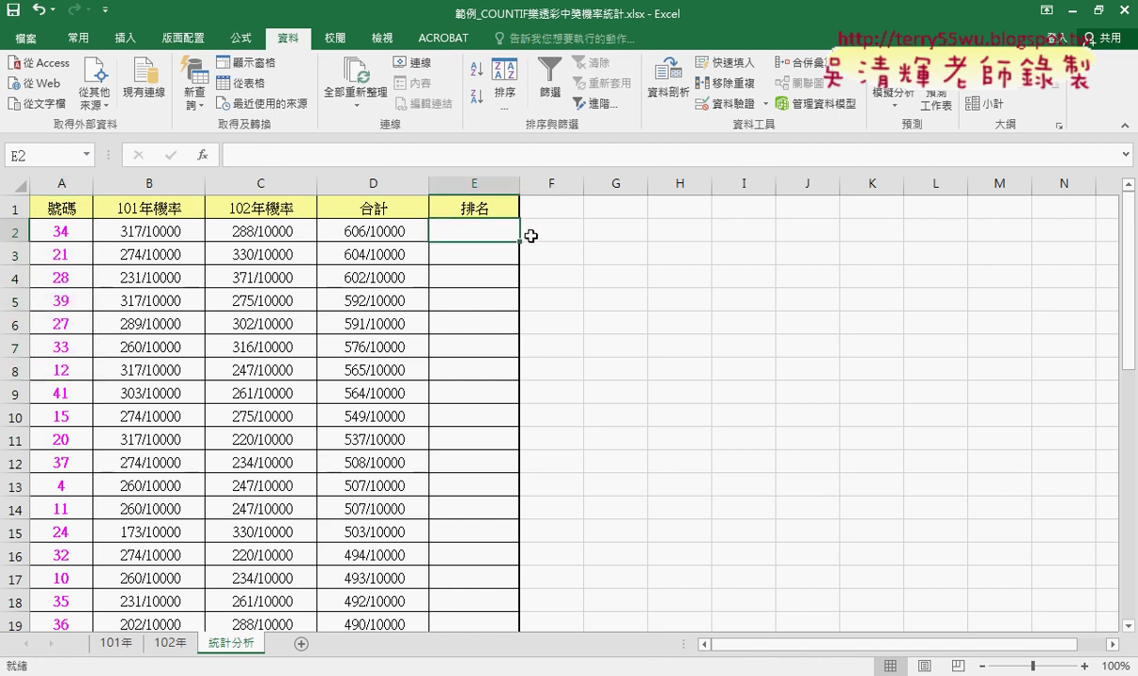
pyautogui.write('1')
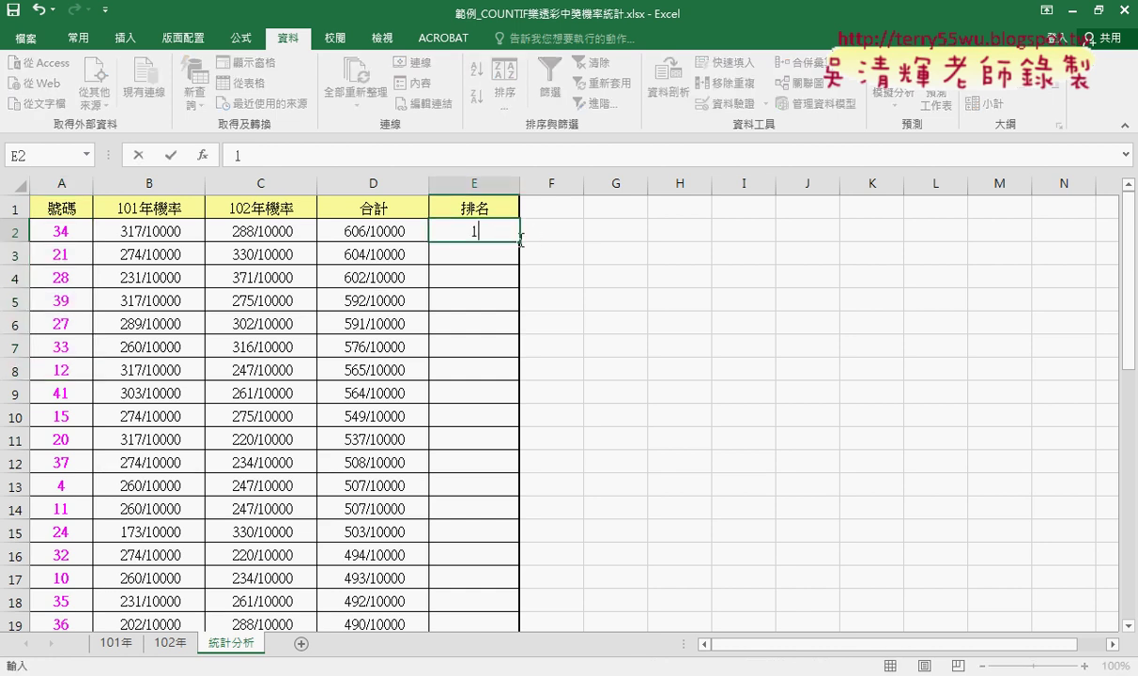
pyautogui.moveTo(518, 243); pyautogui.dragTo(523, 246)
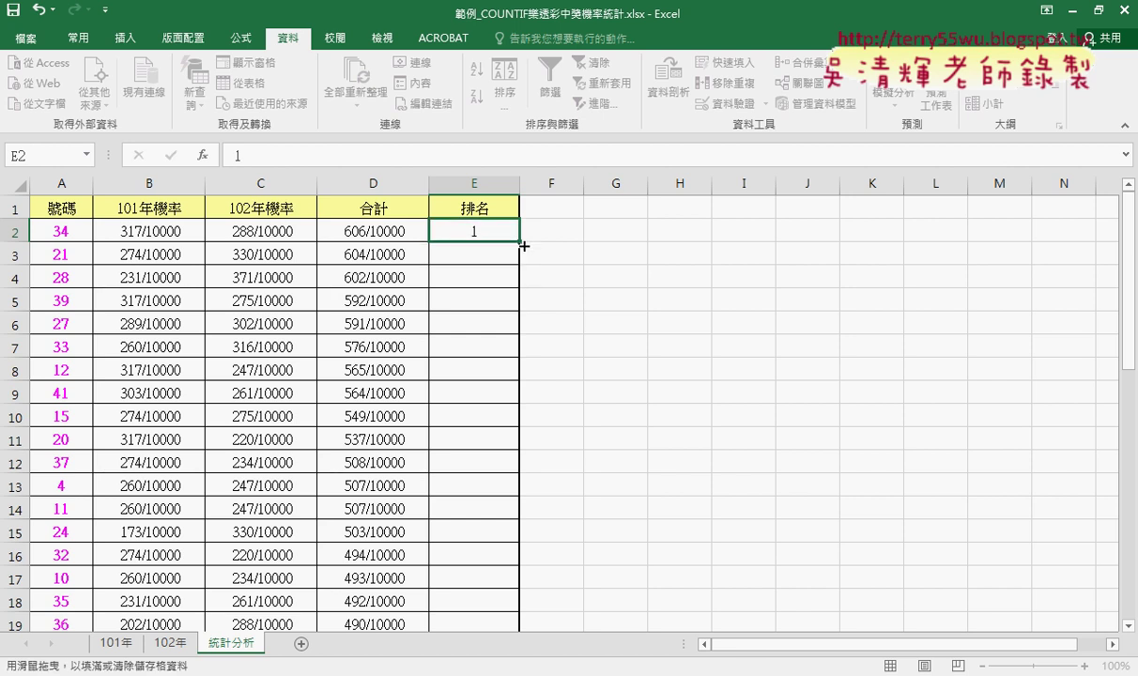
pyautogui.moveTo(523, 246); pyautogui.dragTo(523, 601)
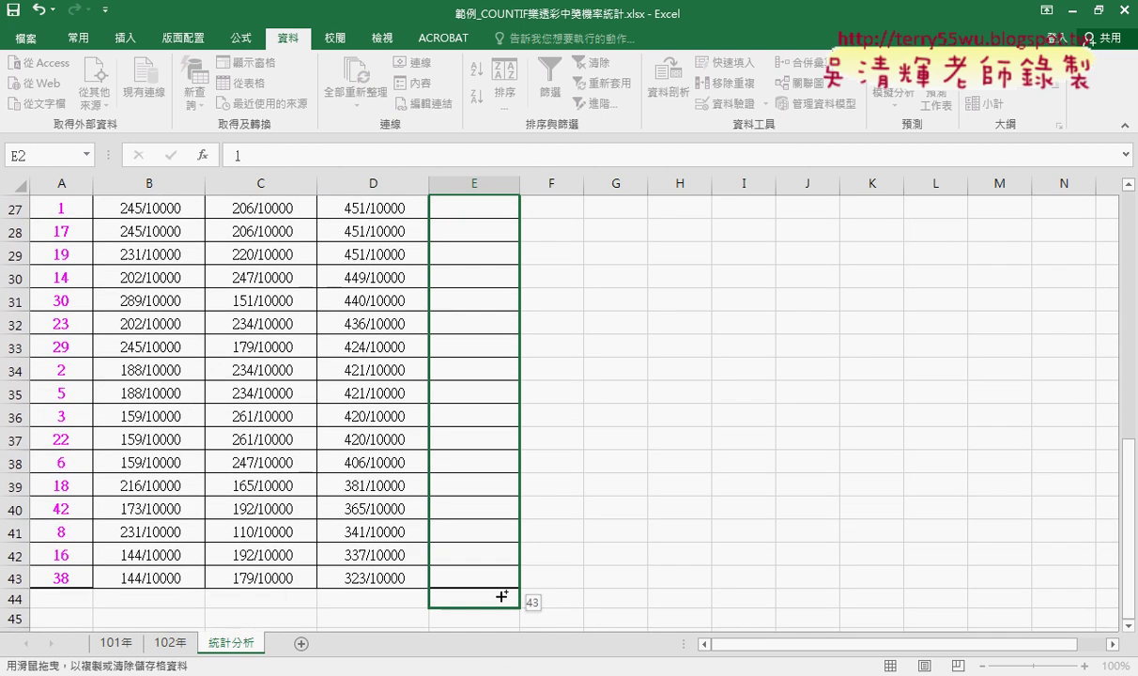
pyautogui.moveTo(522, 601); pyautogui.dragTo(506, 592)
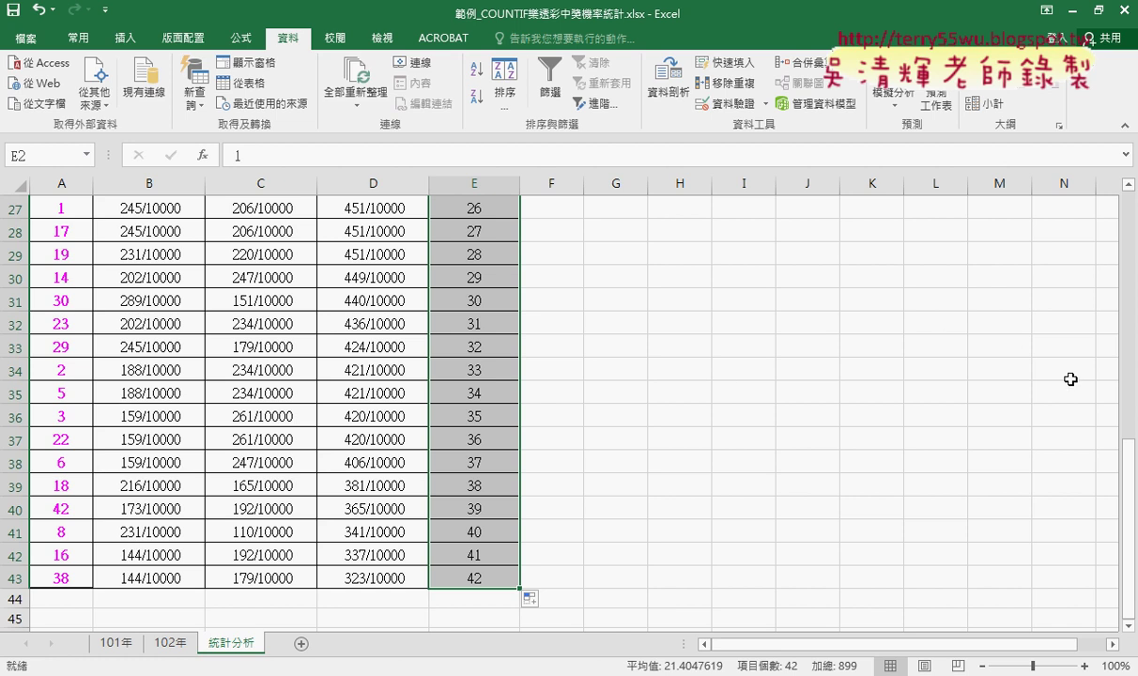
pyautogui.moveTo(1128, 507); pyautogui.dragTo(1128, 272)
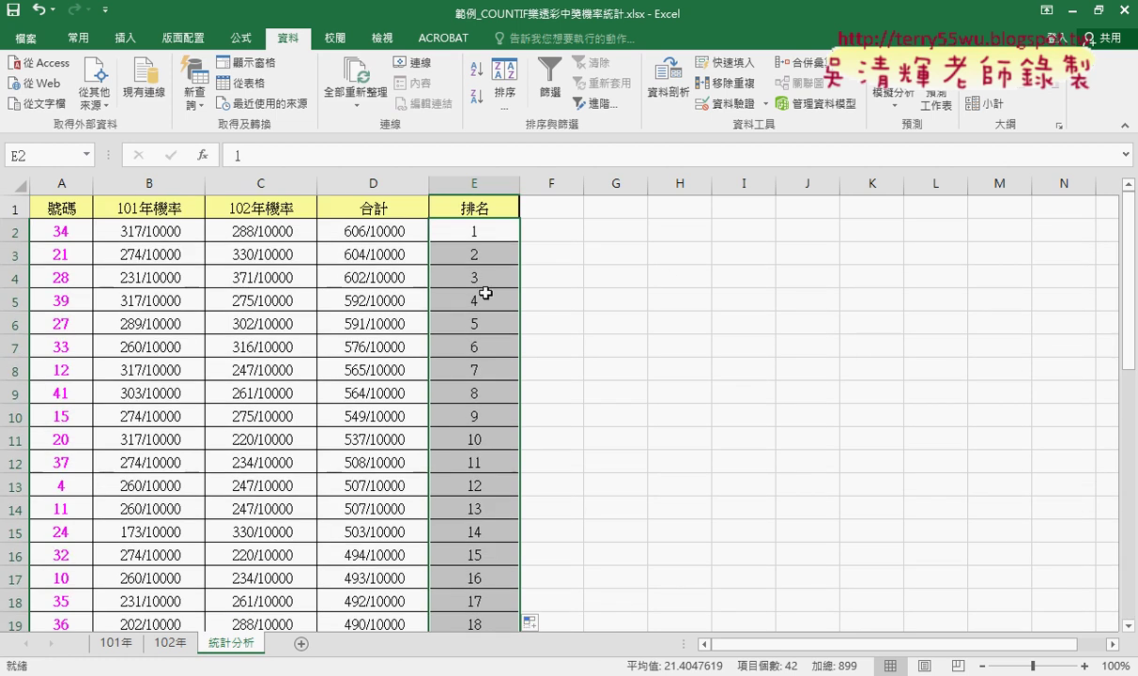
pyautogui.click(479, 104)
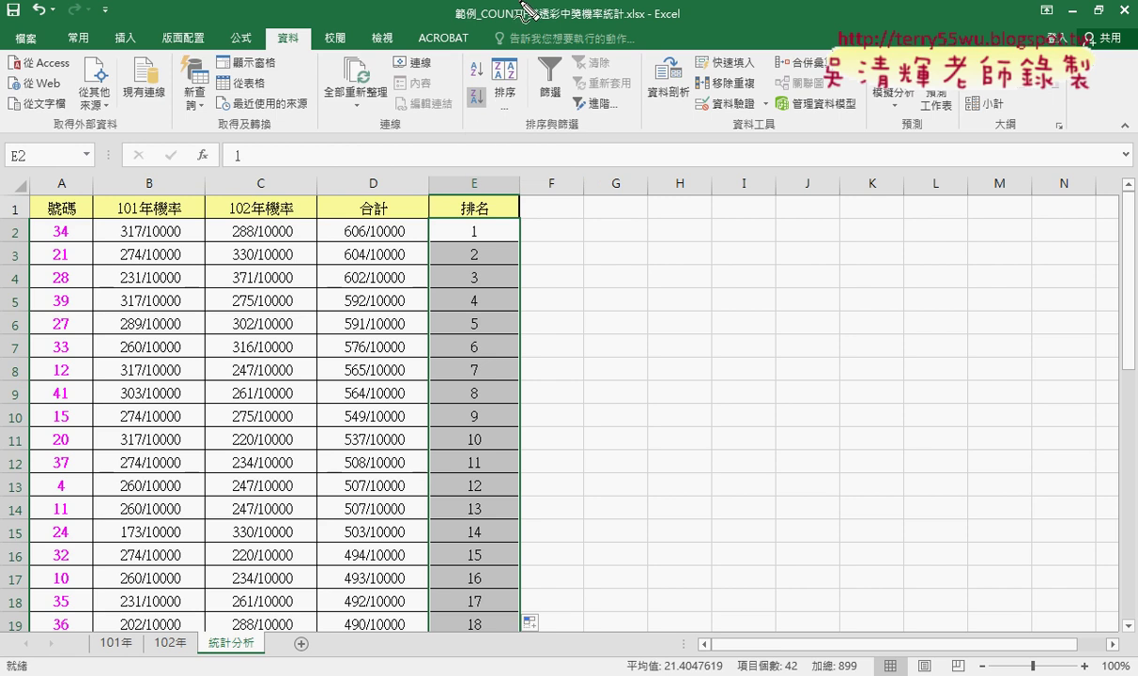
pyautogui.moveTo(483, 83); pyautogui.dragTo(492, 111)
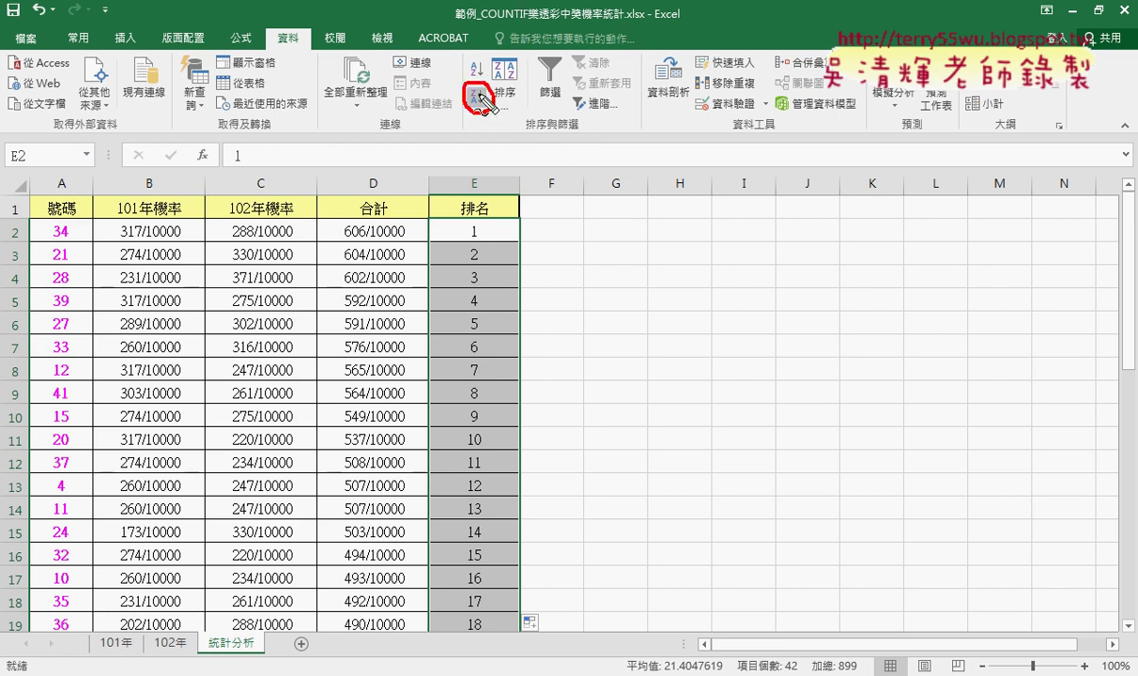
pyautogui.moveTo(385, 199)
pyautogui.mouseDown()
pyautogui.moveTo(395, 222)
pyautogui.moveTo(465, 92)
pyautogui.mouseUp()
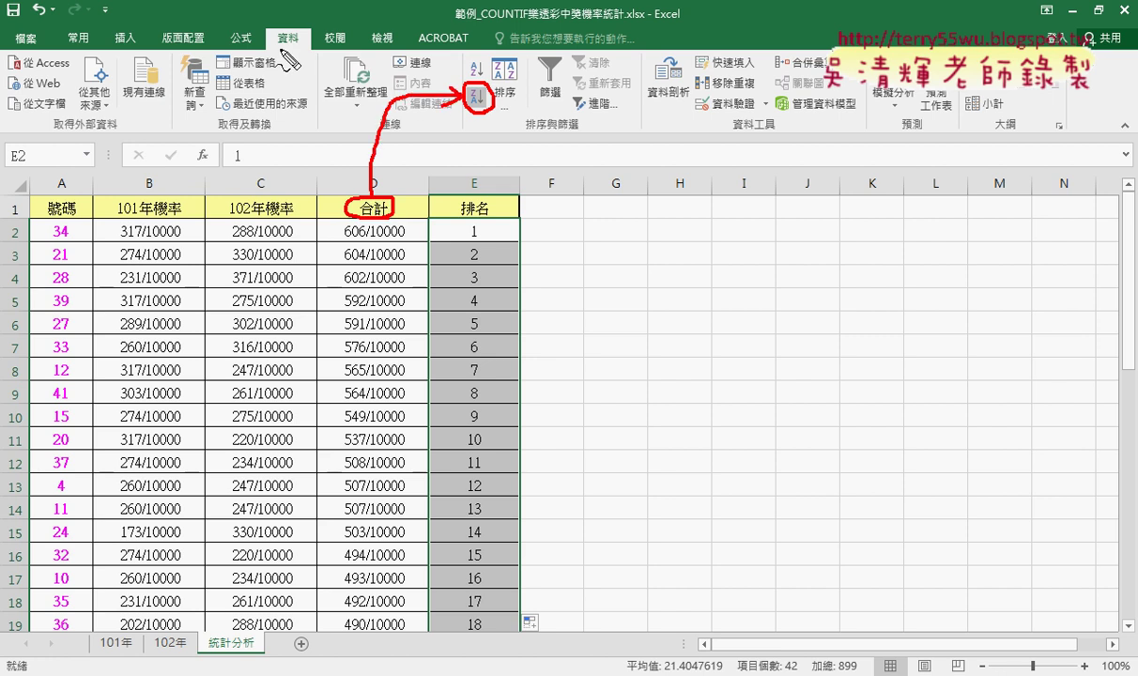
pyautogui.moveTo(272, 55); pyautogui.dragTo(294, 66)
pyautogui.moveTo(479, 246)
pyautogui.mouseDown()
pyautogui.moveTo(489, 218)
pyautogui.moveTo(469, 349)
pyautogui.mouseUp()
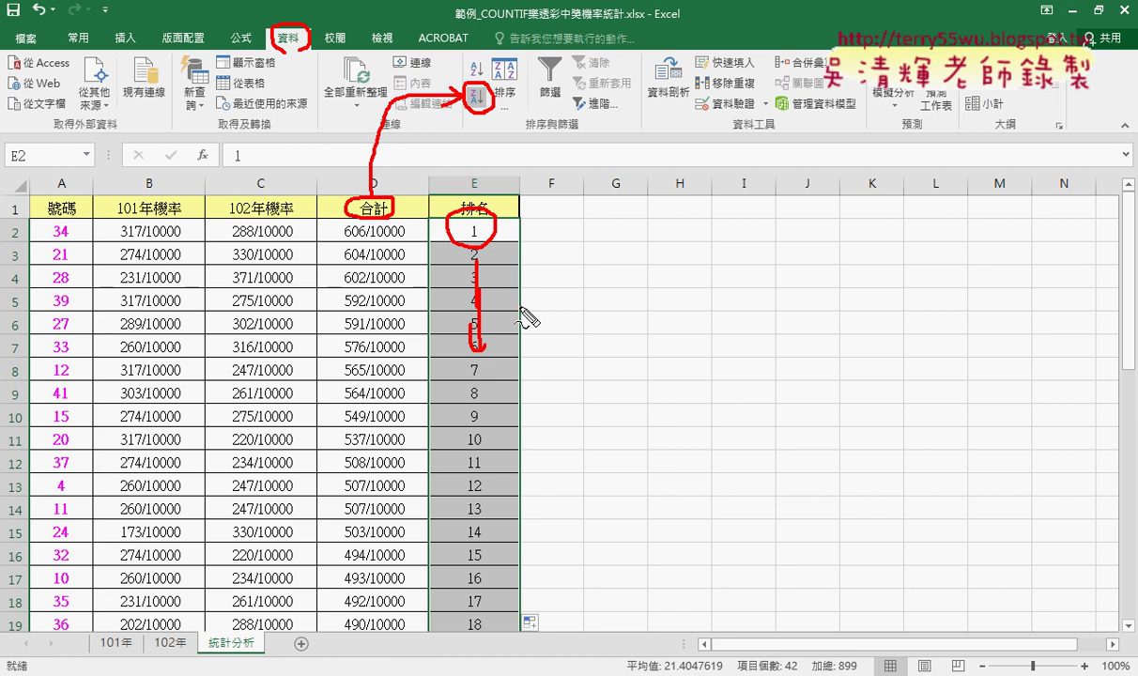
pyautogui.moveTo(75, 199); pyautogui.dragTo(74, 216)
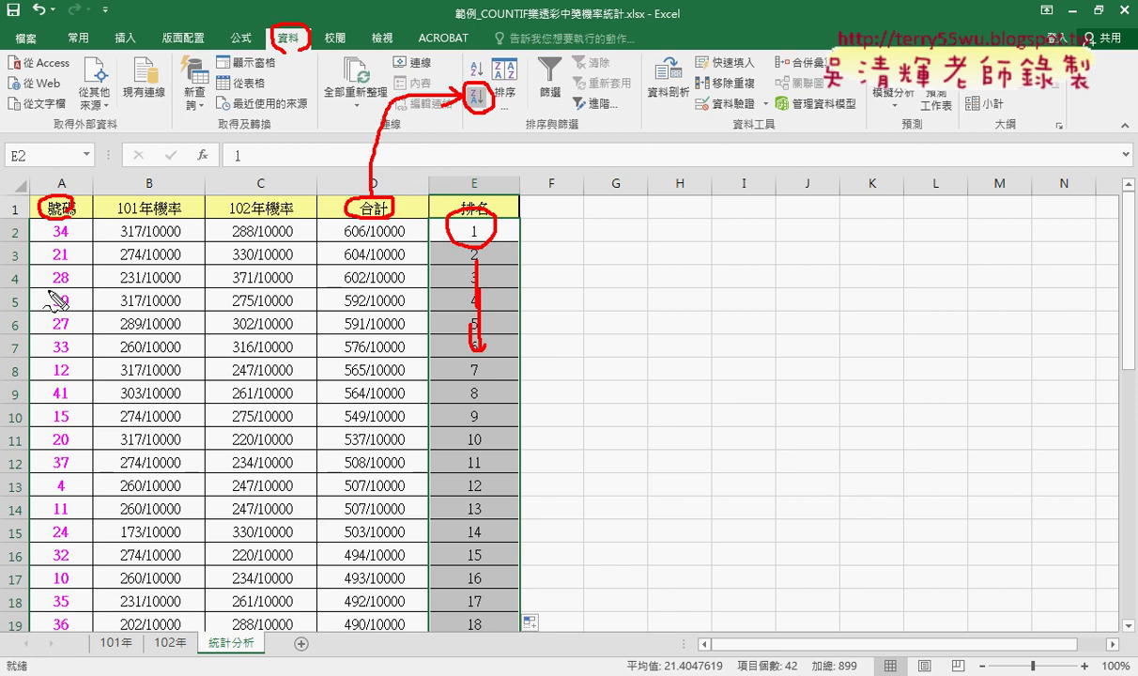
pyautogui.press('Escape')
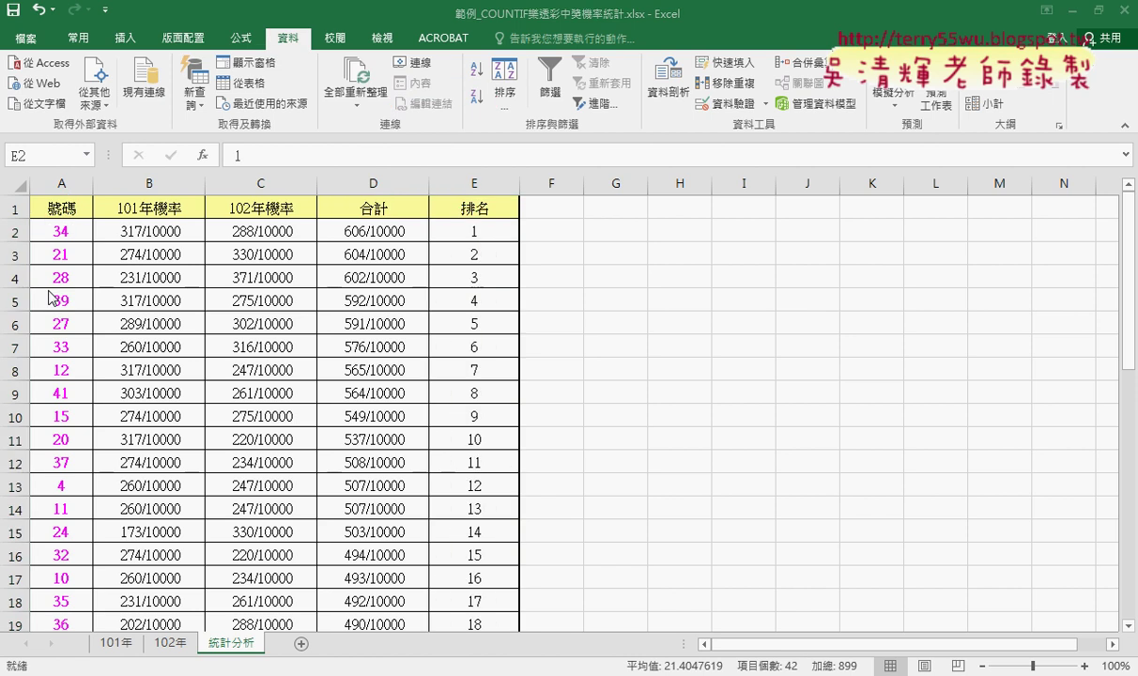
# Sort the table by 號碼 smallest to largest and check the first number in column A
pyautogui.click(71, 208)
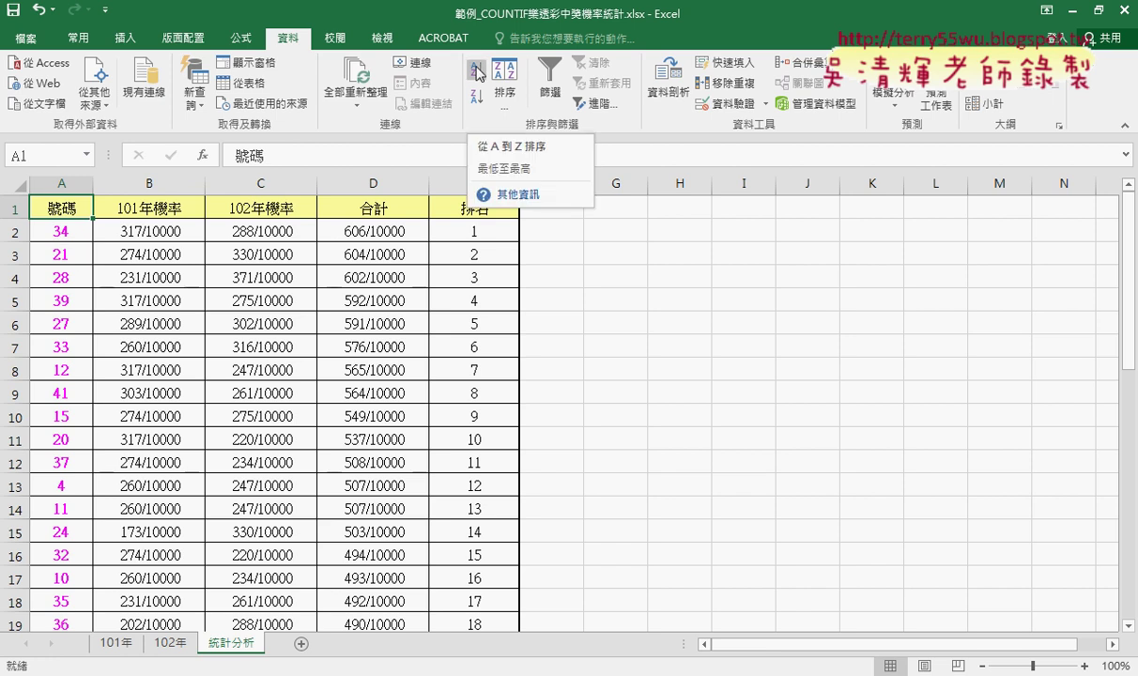
pyautogui.click(478, 73)
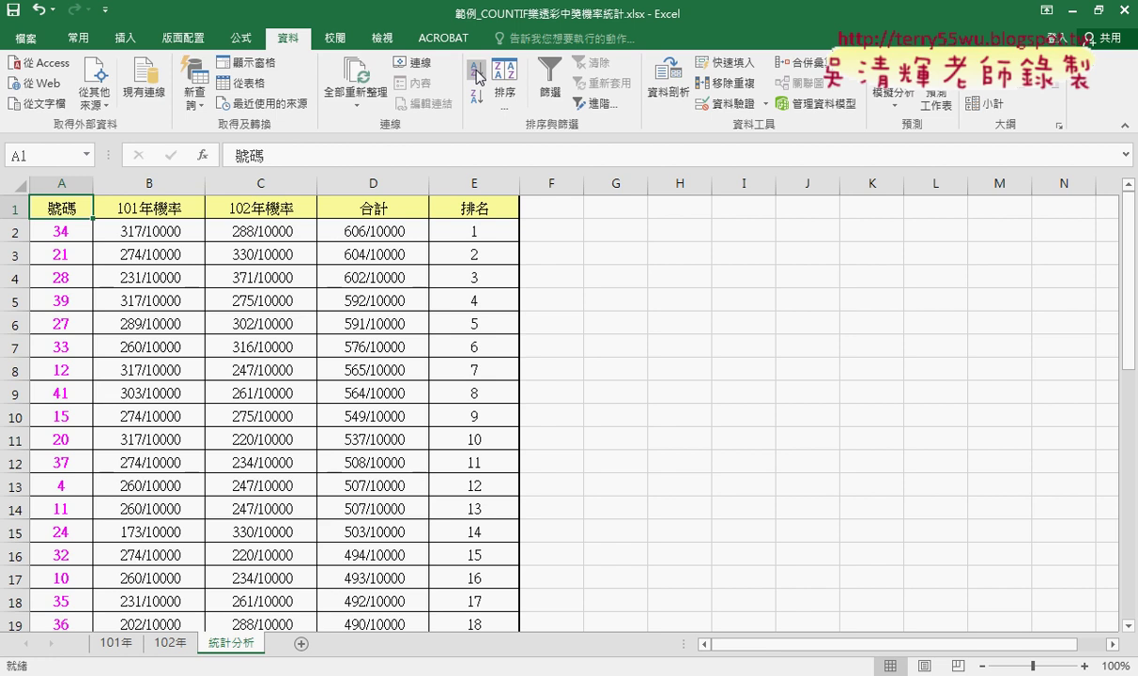
pyautogui.click(136, 230)
pyautogui.click(69, 208)
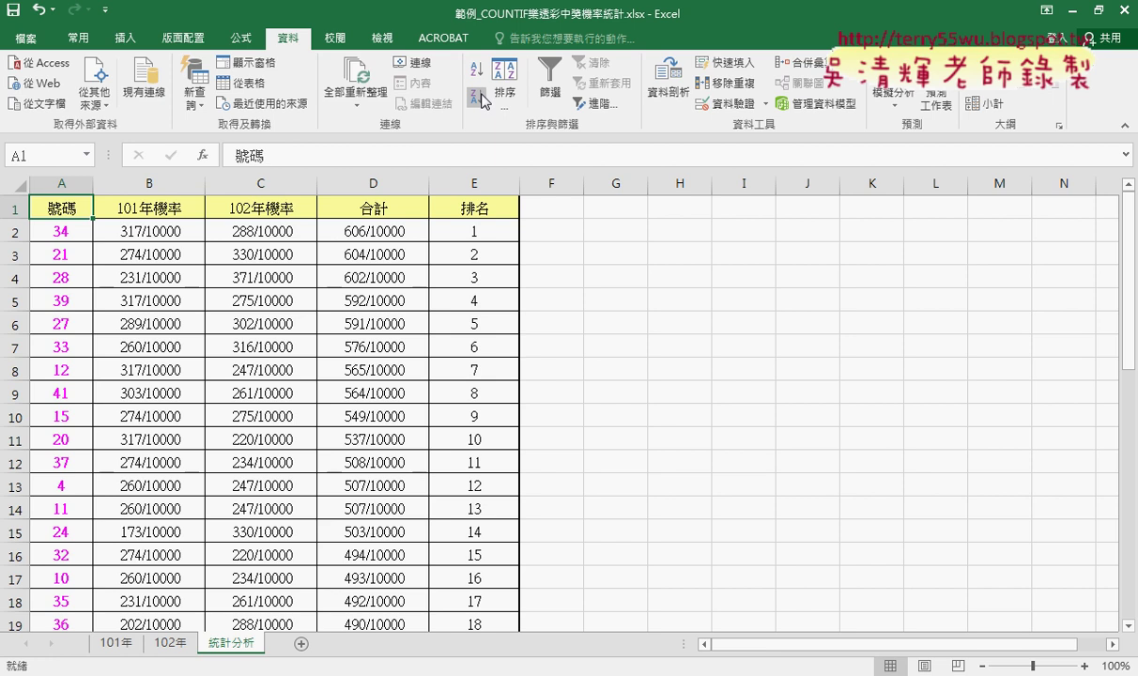
pyautogui.click(65, 229)
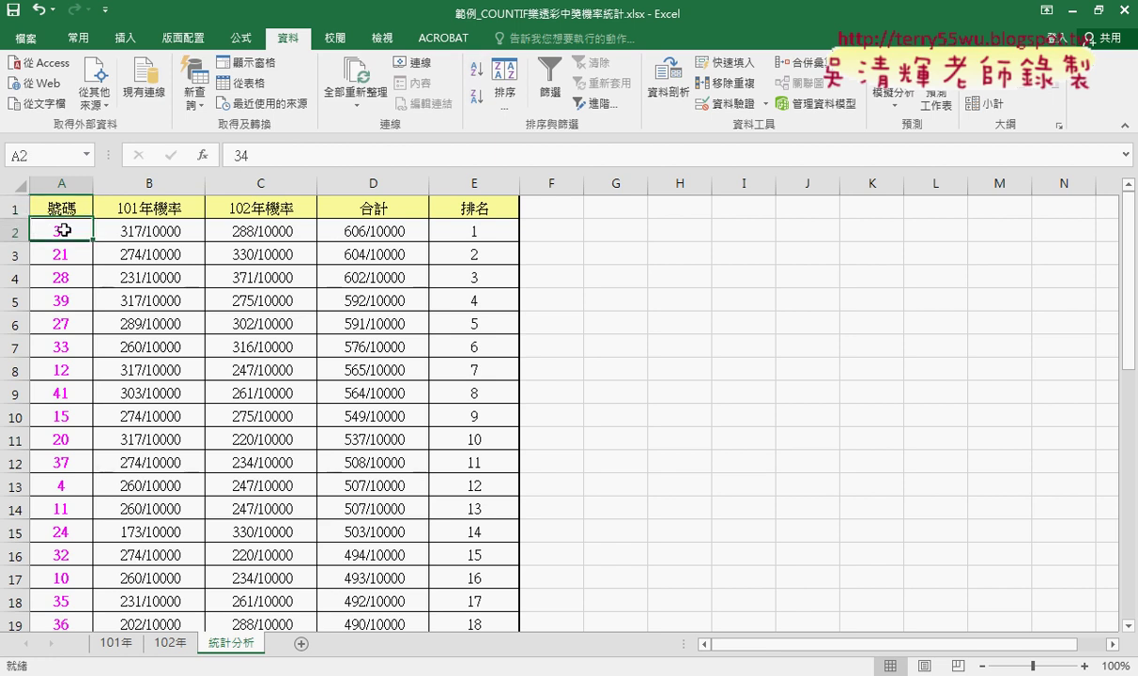
pyautogui.click(65, 207)
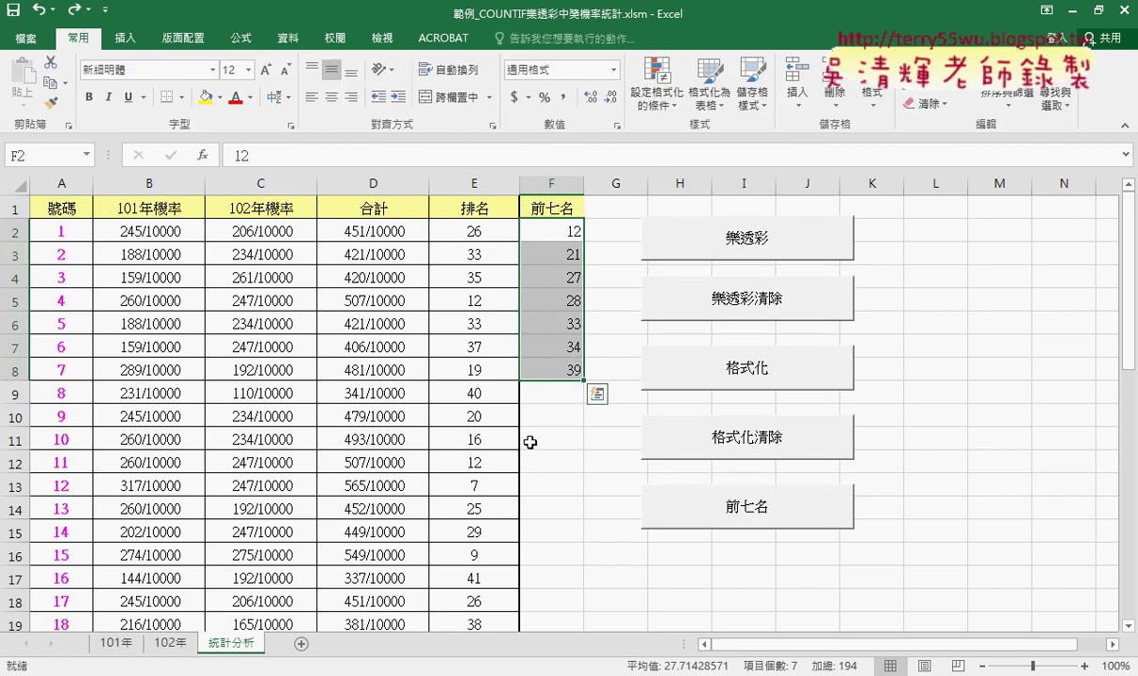
# Return to the .xlsx workbook, undo the rank fill and sort, and select E2
pyautogui.click(535, 460)
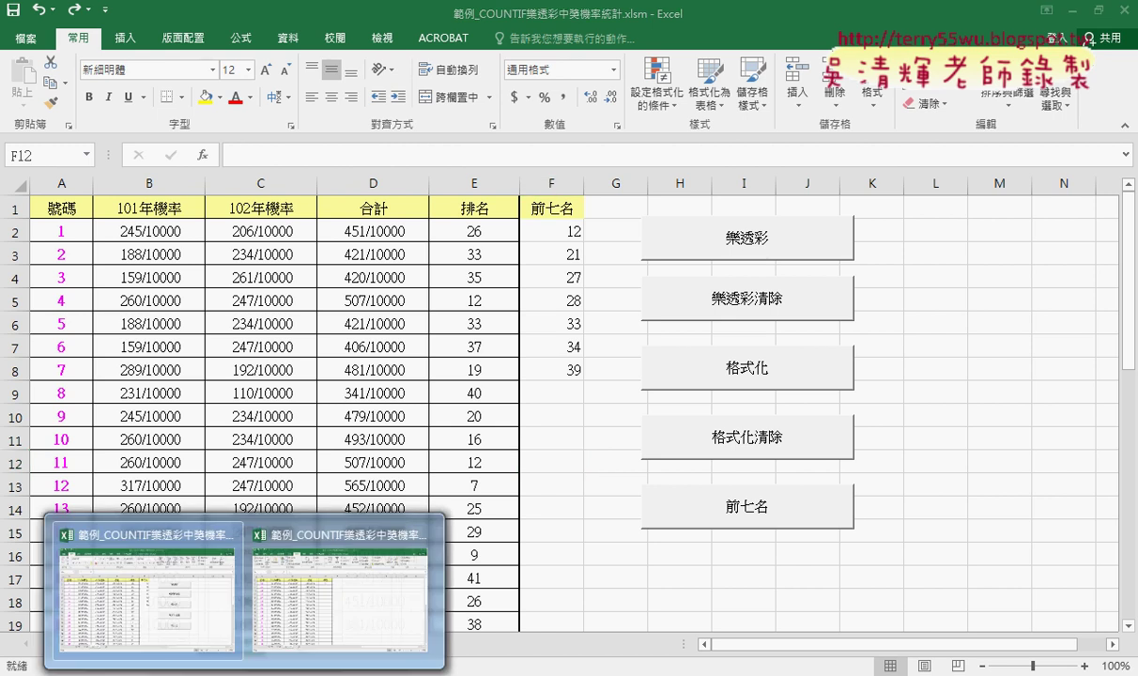
pyautogui.click(275, 611)
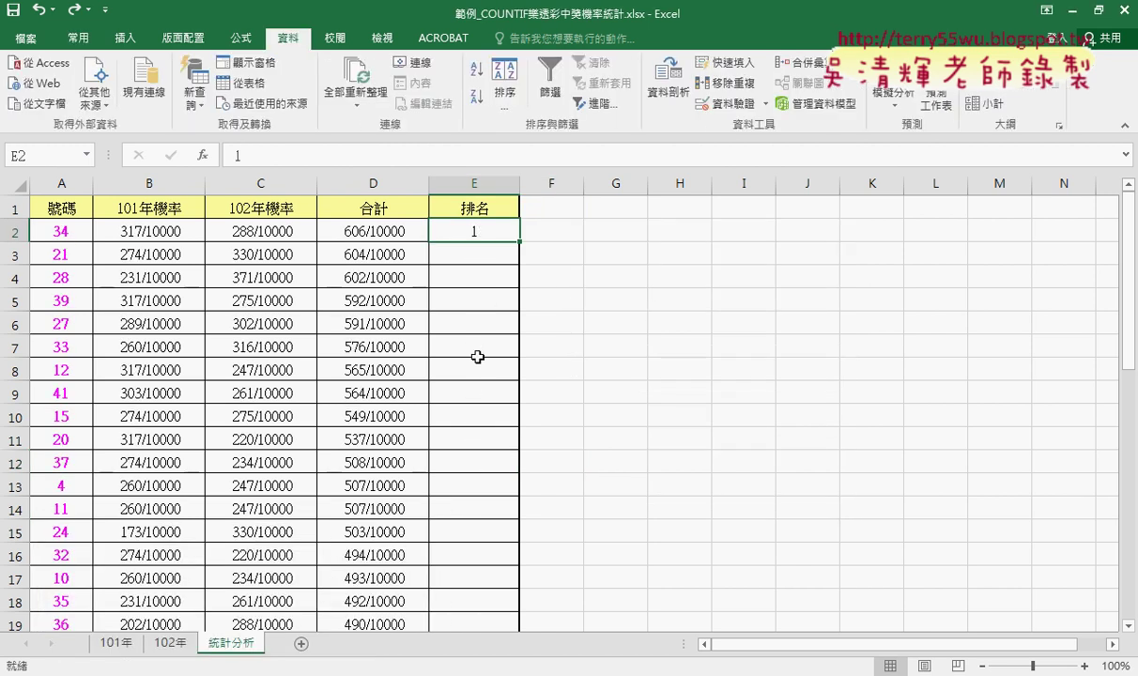
pyautogui.hotkey('ctrl', 'z')
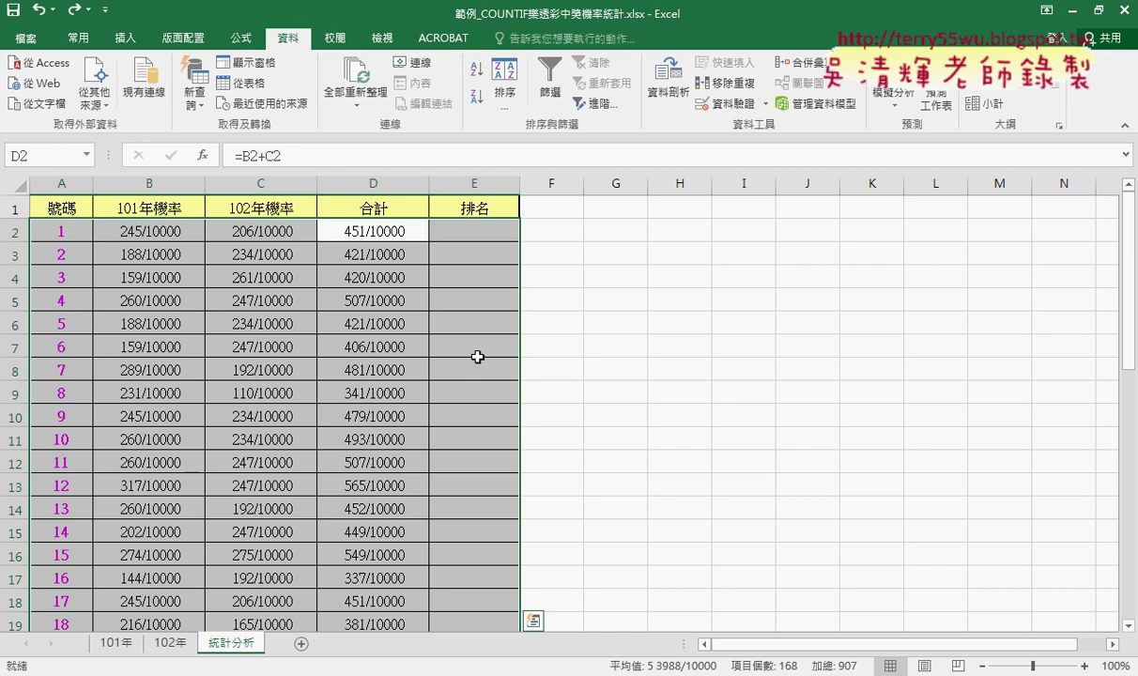
pyautogui.click(473, 230)
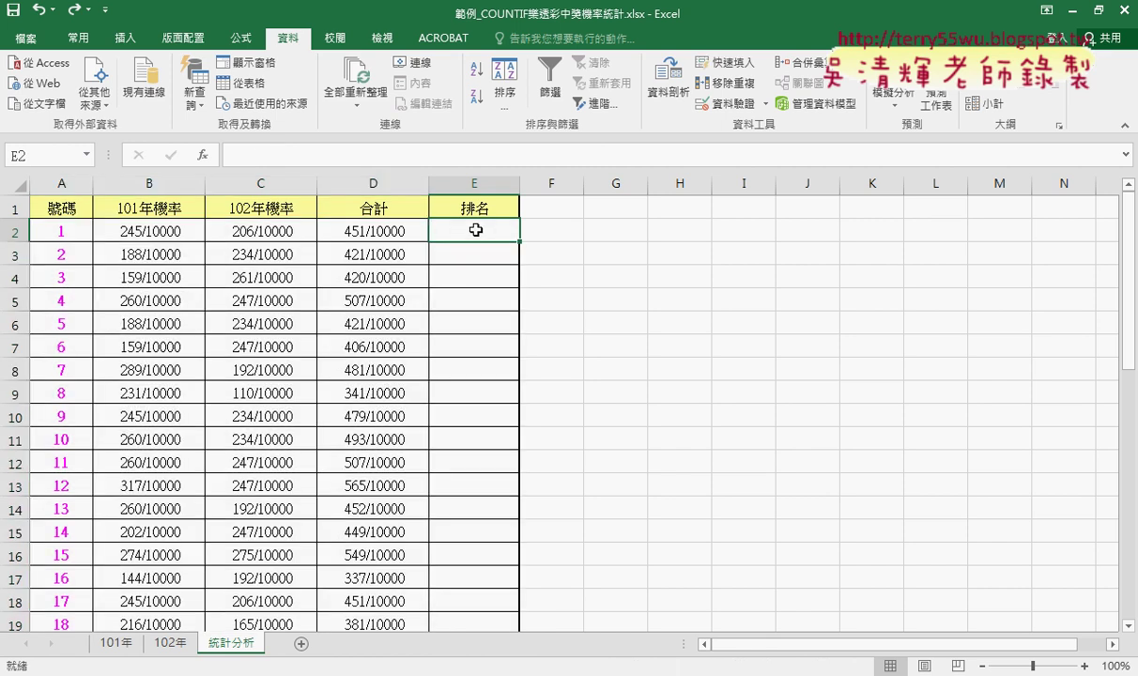
# Insert RANK.EQ from the 統計 category into E2 to start entering its arguments
pyautogui.click(203, 155)
pyautogui.click(797, 263)
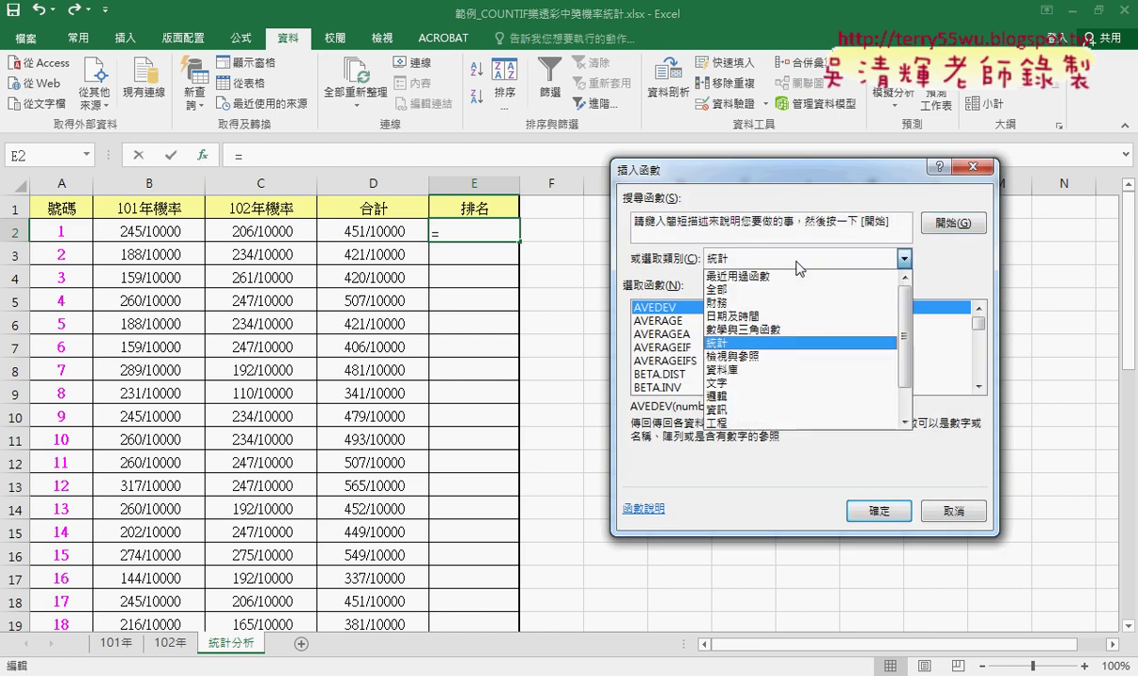
pyautogui.click(800, 265)
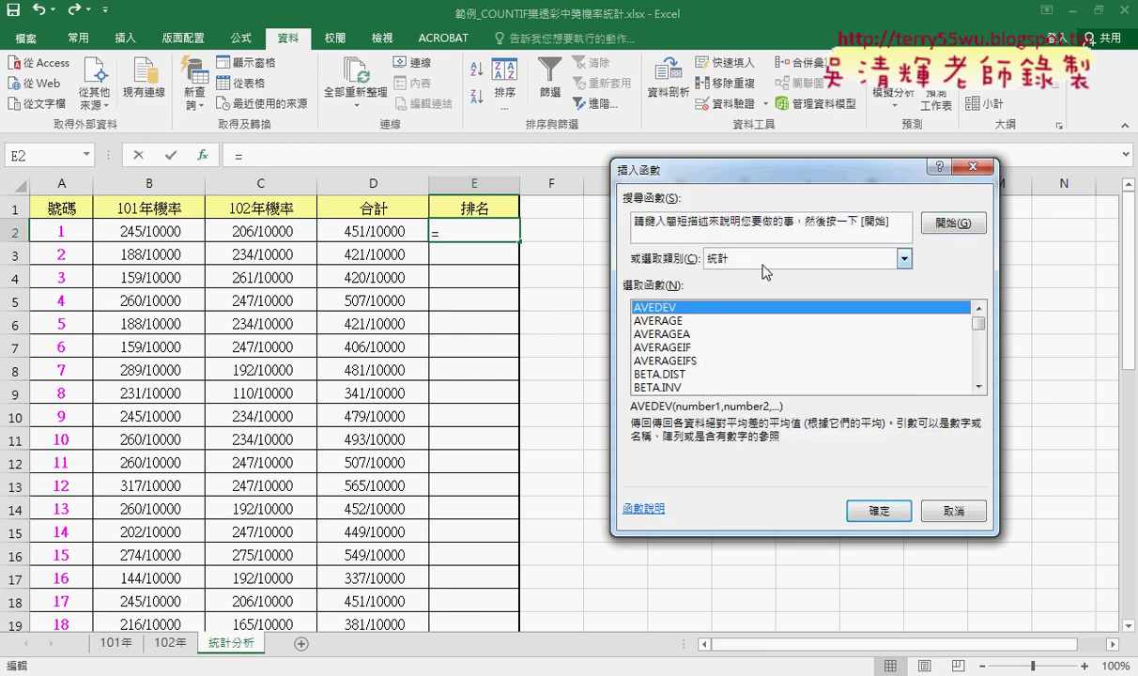
pyautogui.moveTo(979, 323); pyautogui.dragTo(983, 364)
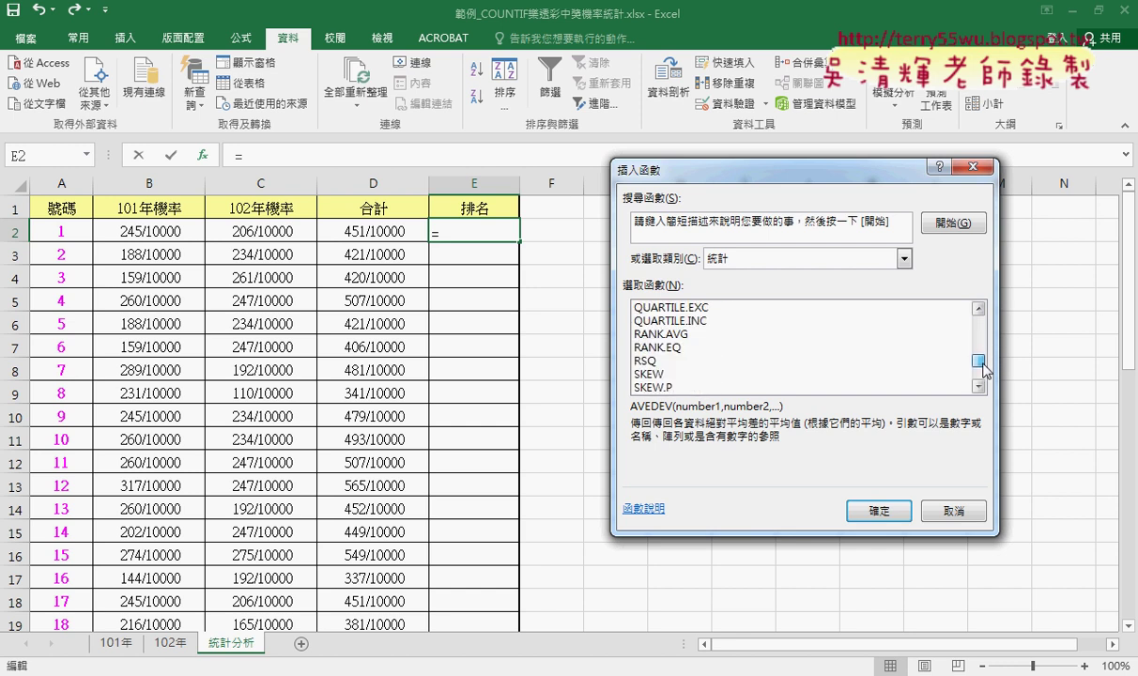
pyautogui.click(657, 346)
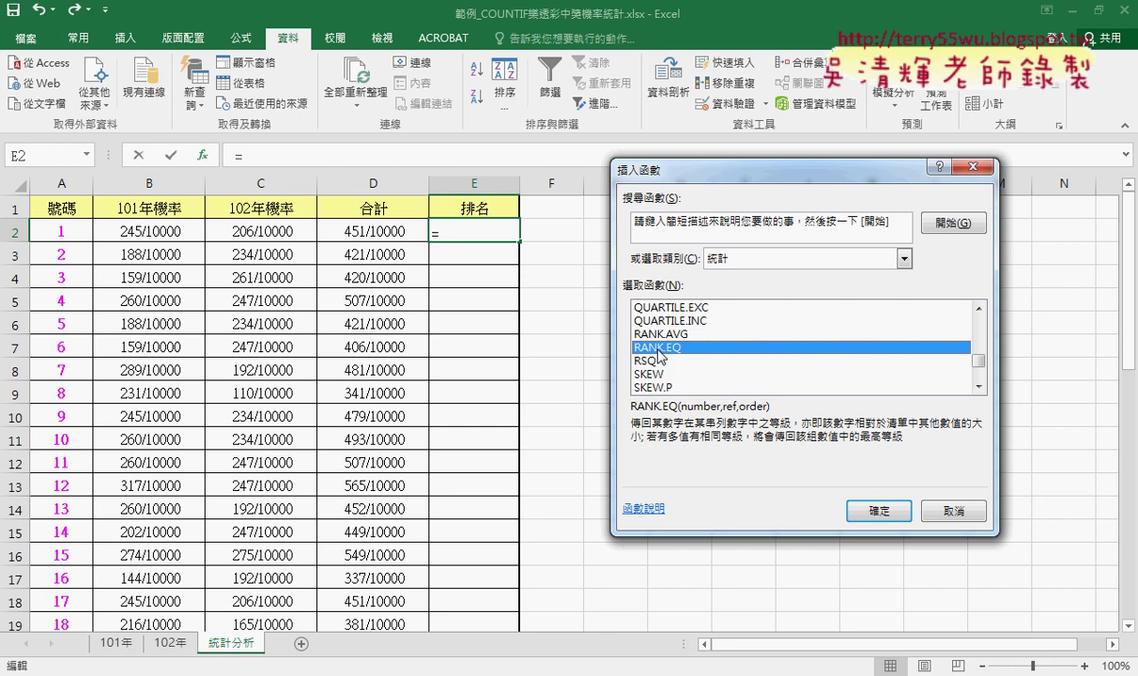
pyautogui.click(876, 511)
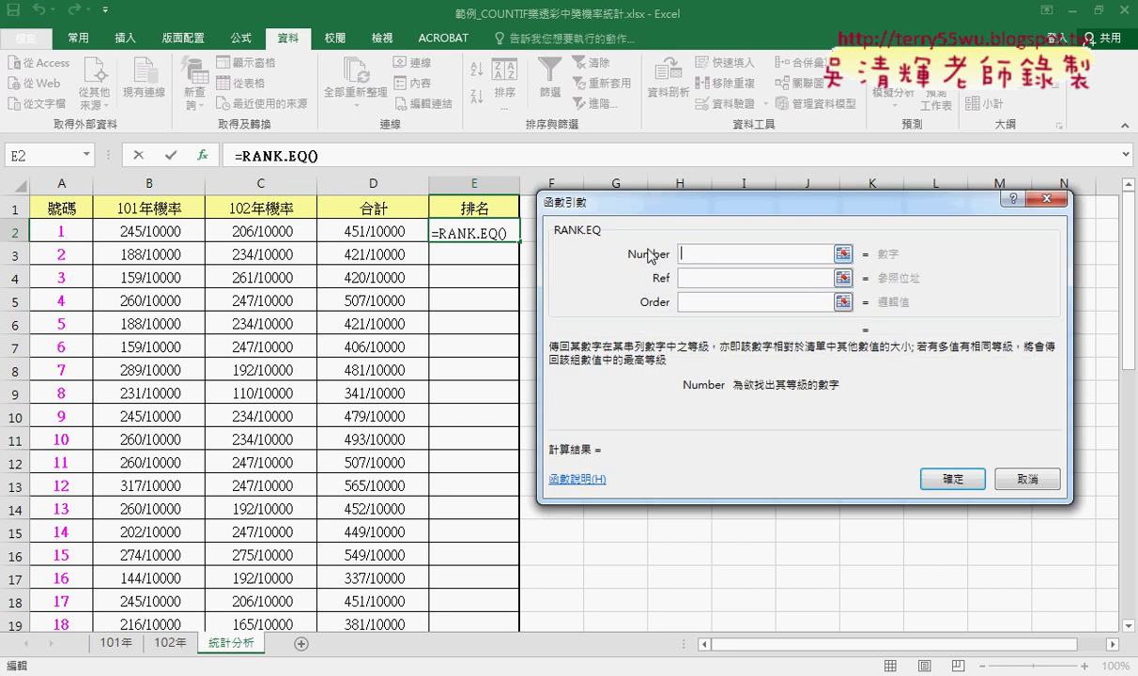
# Set RANK.EQ's Number to D2 and Ref to D2:D43, previewing a rank of 26
pyautogui.click(356, 232)
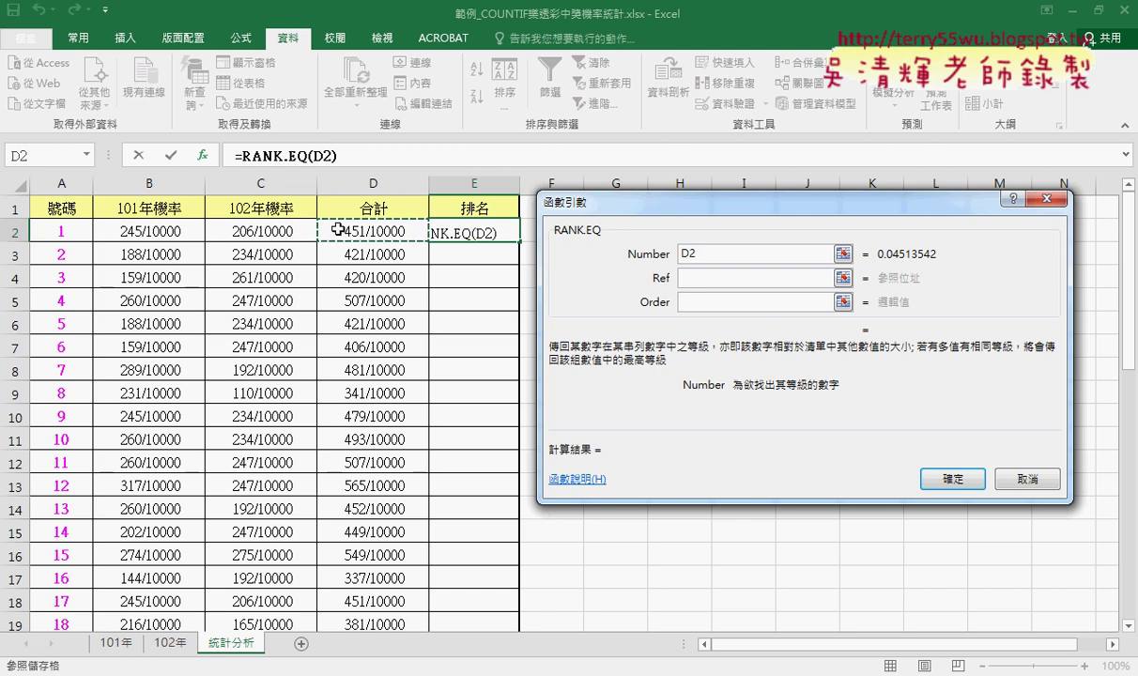
pyautogui.click(684, 278)
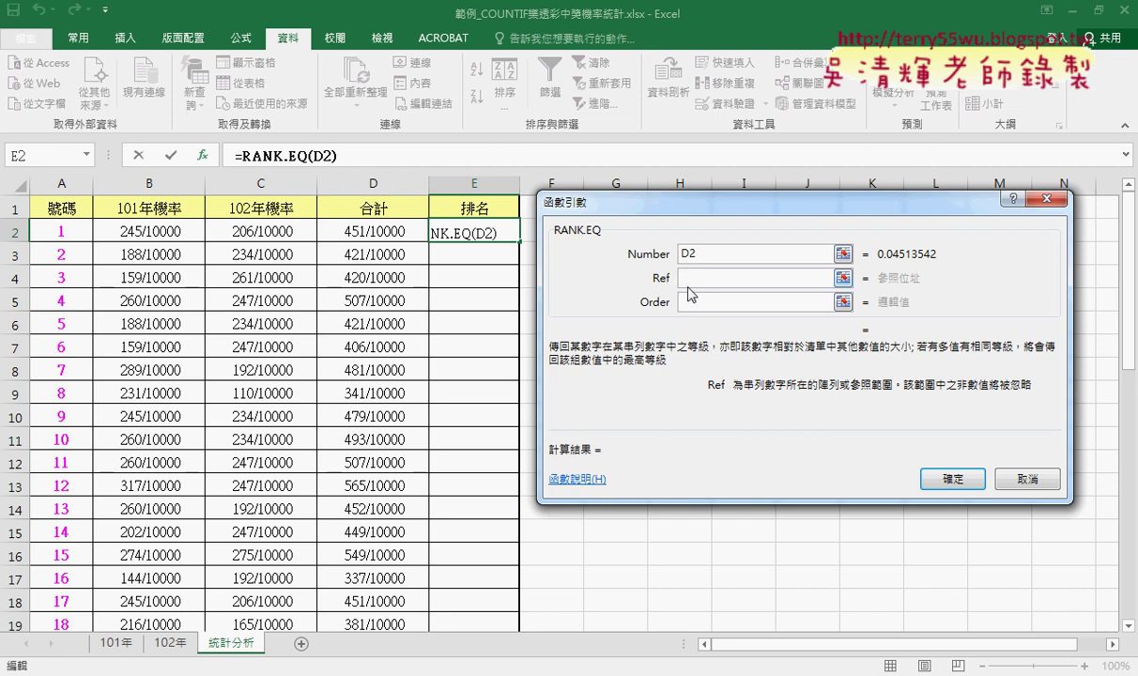
pyautogui.click(687, 279)
pyautogui.click(371, 233)
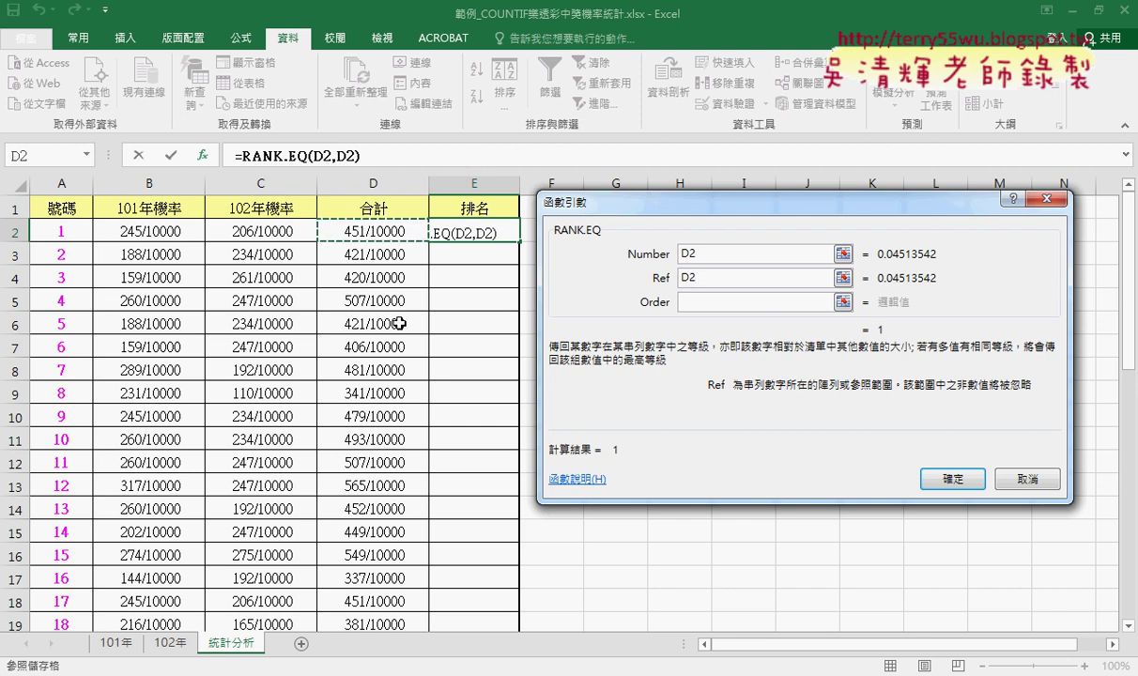
pyautogui.hotkey('ctrl', 'shift', 'Down')
pyautogui.scroll(3, 402, 319)
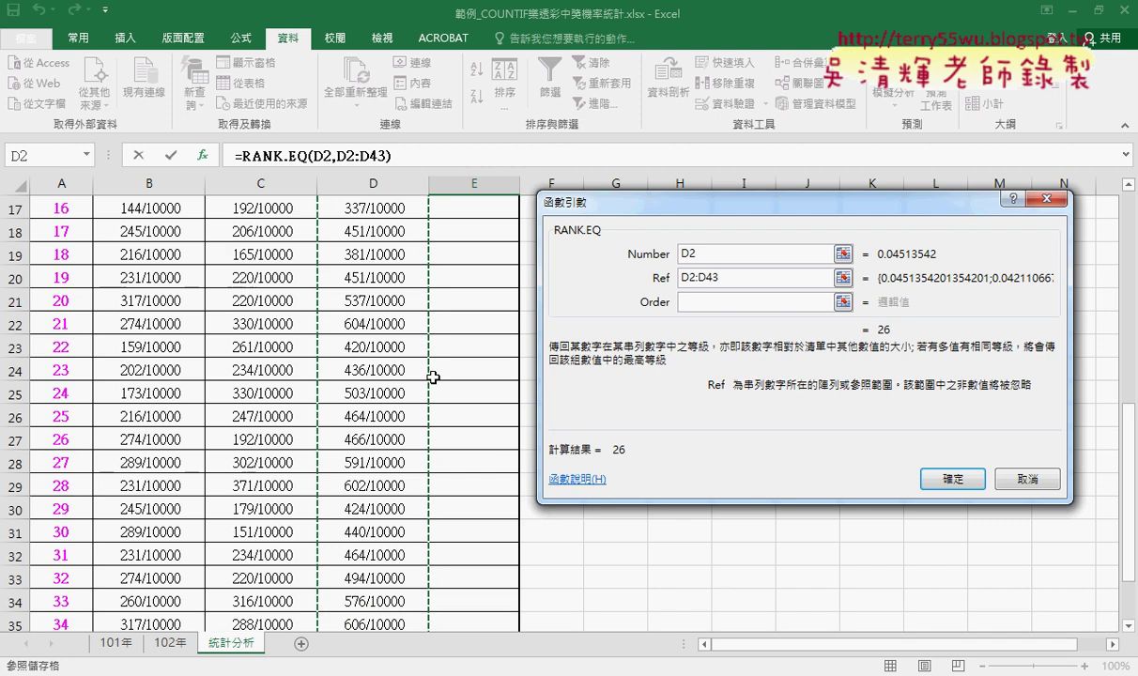
pyautogui.scroll(5, 407, 310)
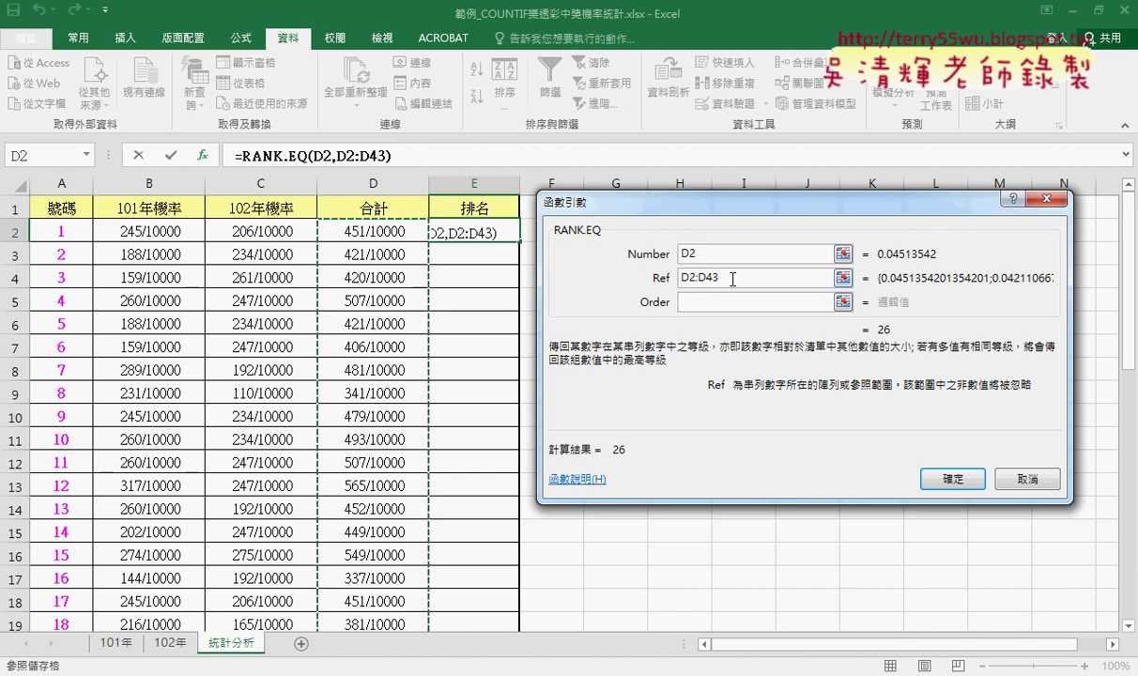
pyautogui.moveTo(695, 278); pyautogui.dragTo(666, 280)
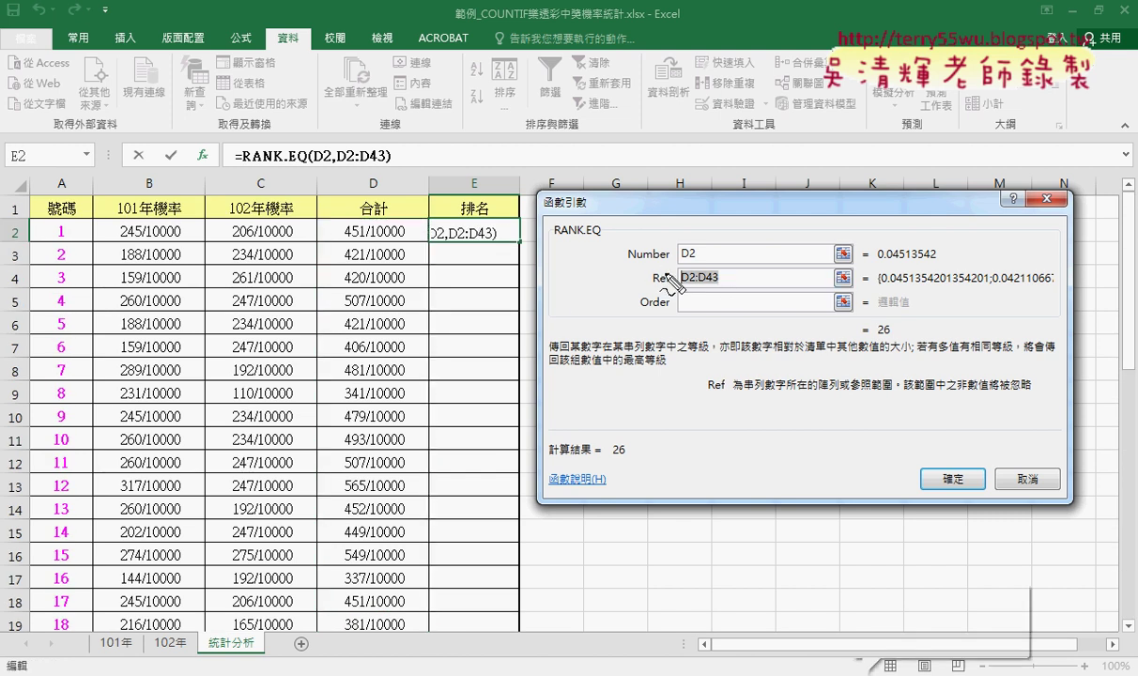
pyautogui.moveTo(680, 260)
pyautogui.mouseDown()
pyautogui.moveTo(678, 248)
pyautogui.moveTo(658, 284)
pyautogui.moveTo(724, 287)
pyautogui.mouseUp()
pyautogui.moveTo(890, 322); pyautogui.dragTo(898, 348)
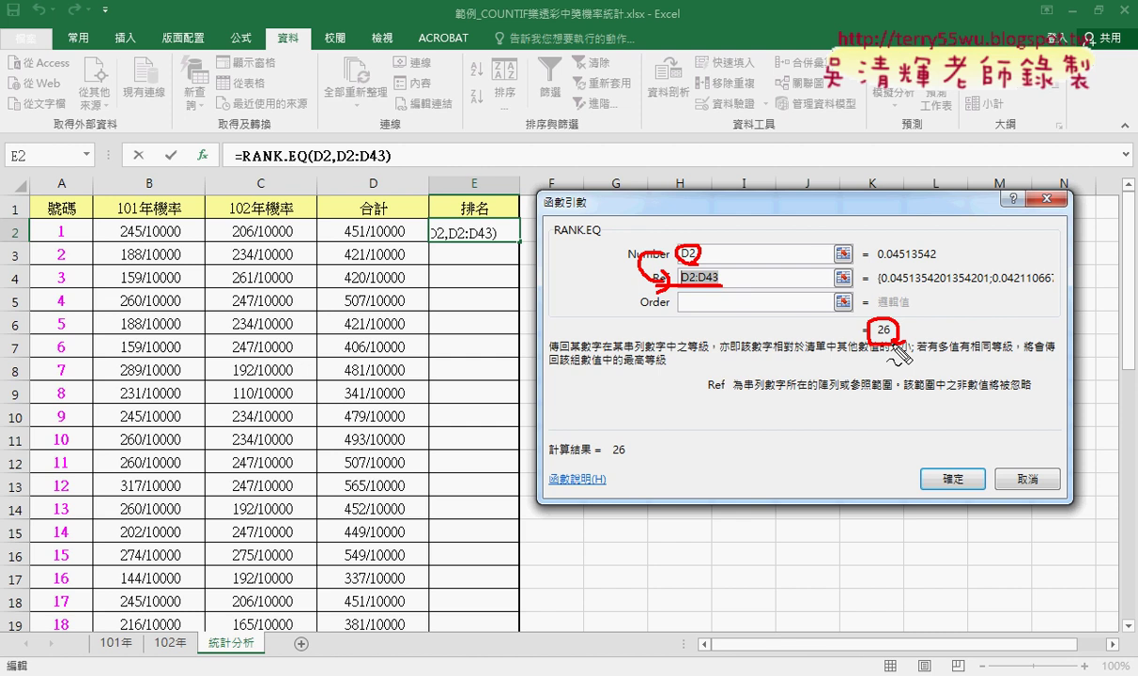
pyautogui.moveTo(641, 311); pyautogui.dragTo(671, 311)
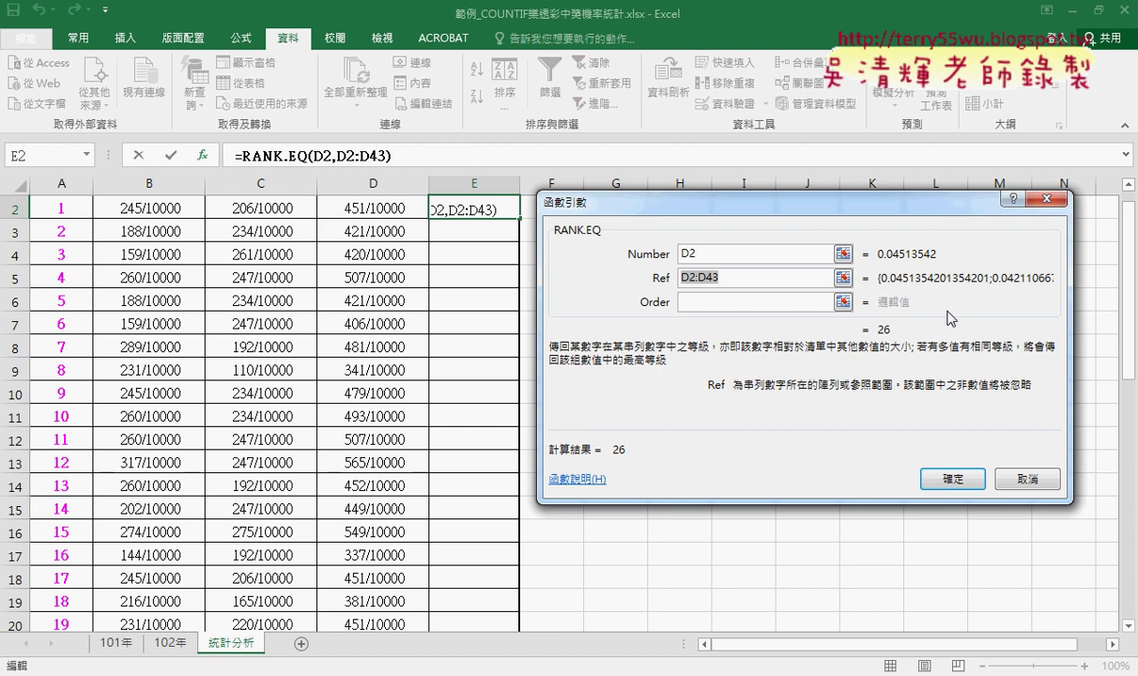
# Leave the Order argument blank and confirm =RANK.EQ(D2,D2:D43) in E2, which shows 26
pyautogui.click(686, 299)
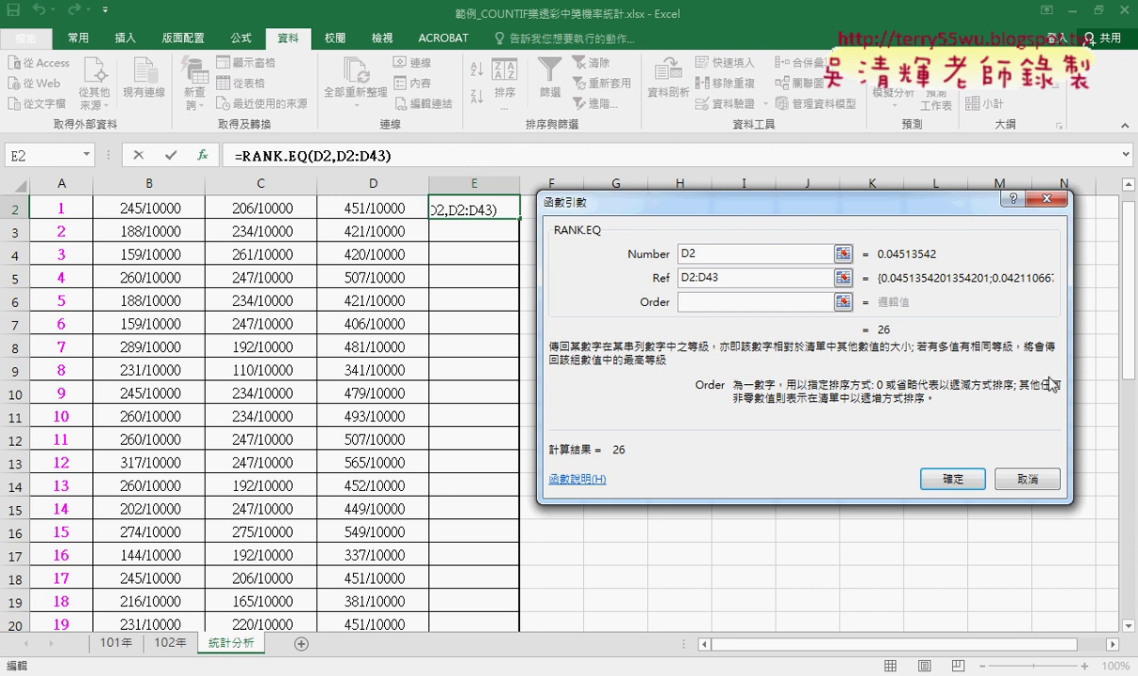
pyautogui.write('1')
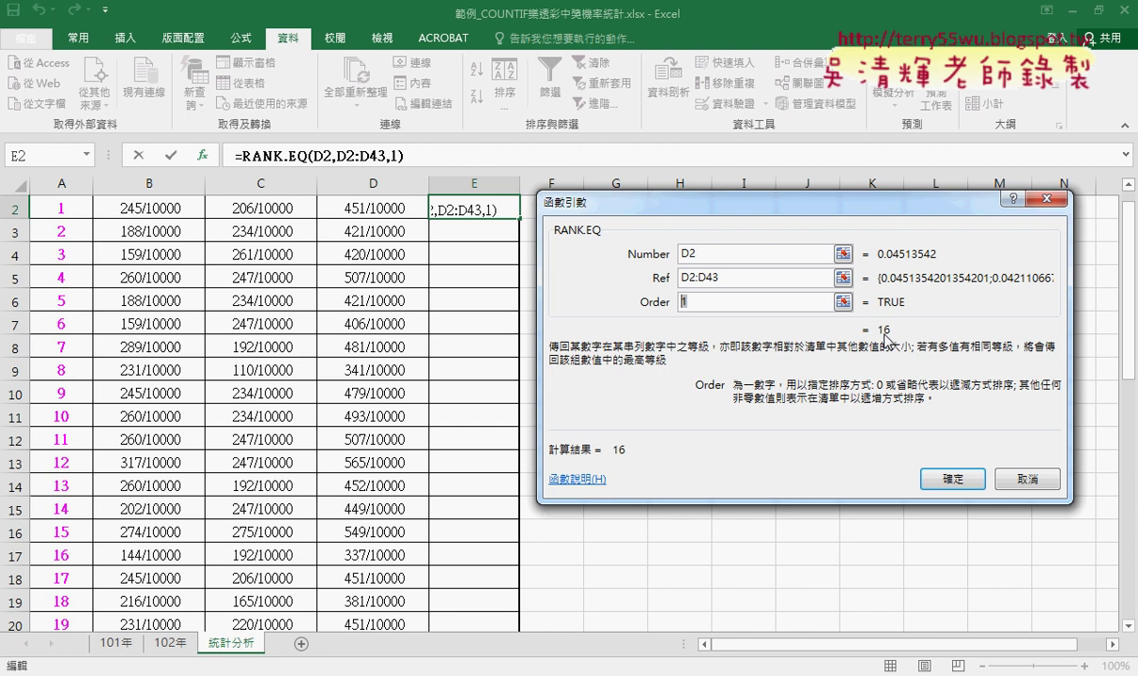
pyautogui.press('BackSpace')
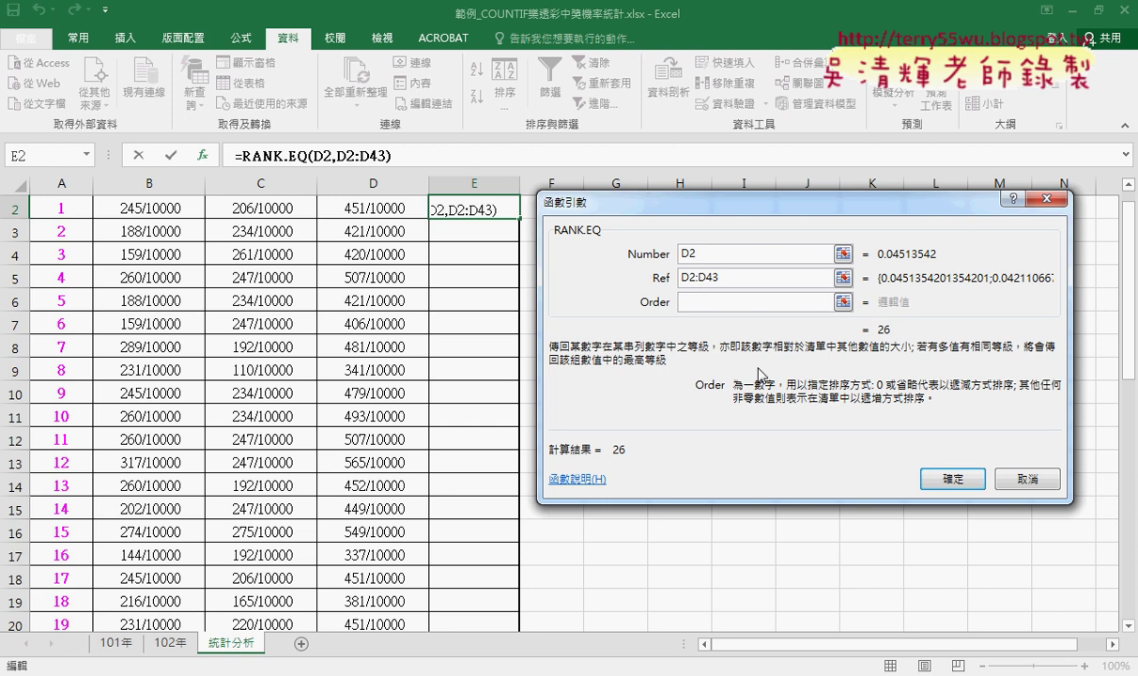
pyautogui.click(953, 479)
pyautogui.scroll(1, 693, 376)
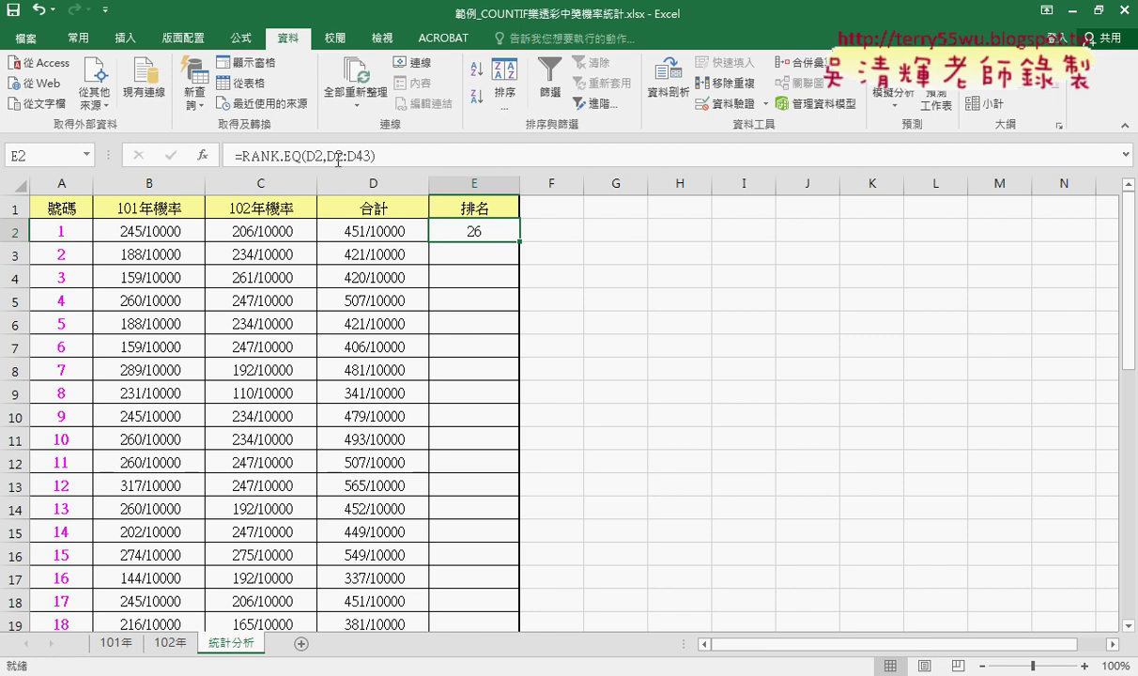
# Edit E2's formula to use the row-locked range: =RANK.EQ(D2,D$2:D$43)
pyautogui.moveTo(326, 157); pyautogui.dragTo(373, 157)
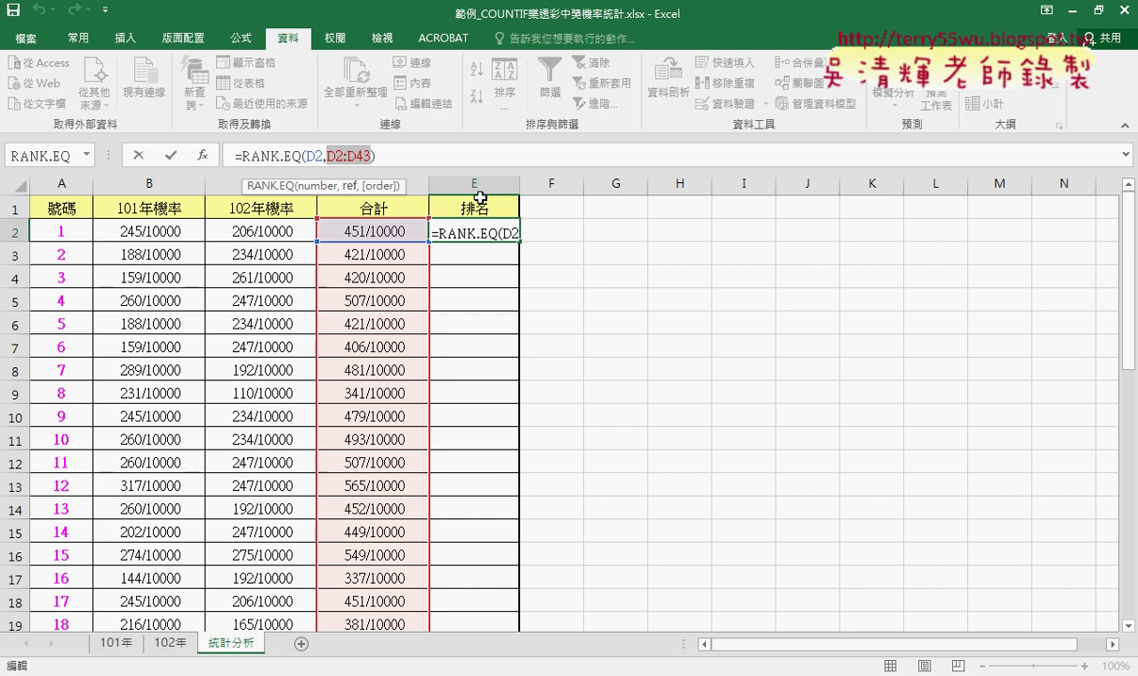
pyautogui.click(352, 156)
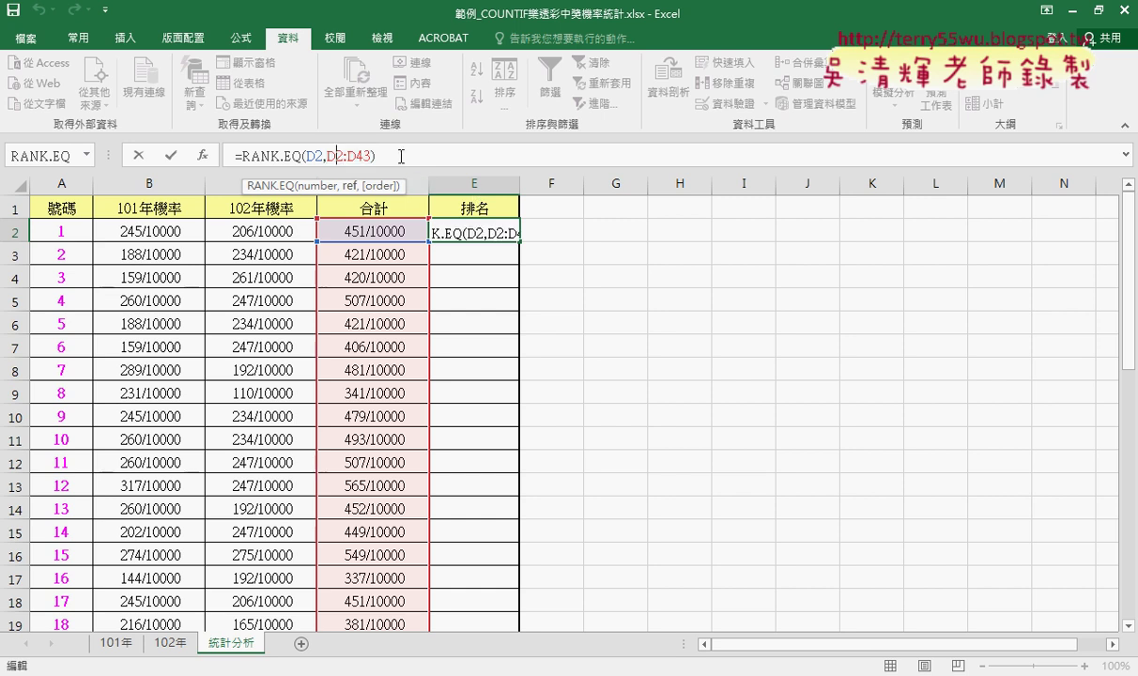
pyautogui.write('$2:D')
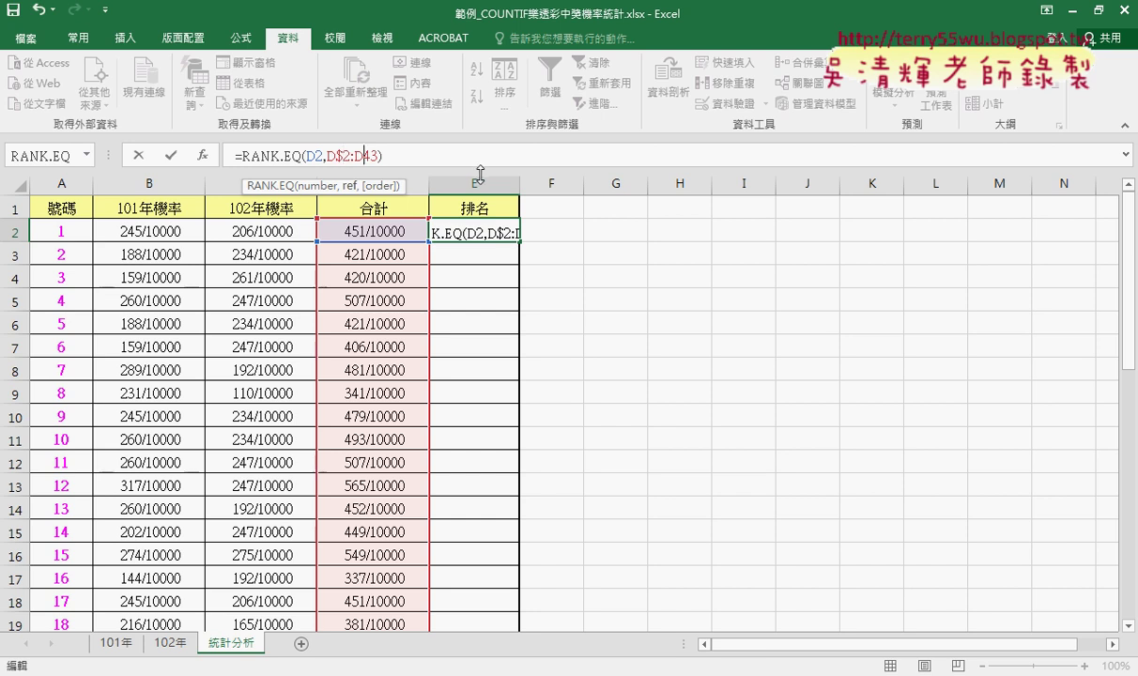
pyautogui.write('$')
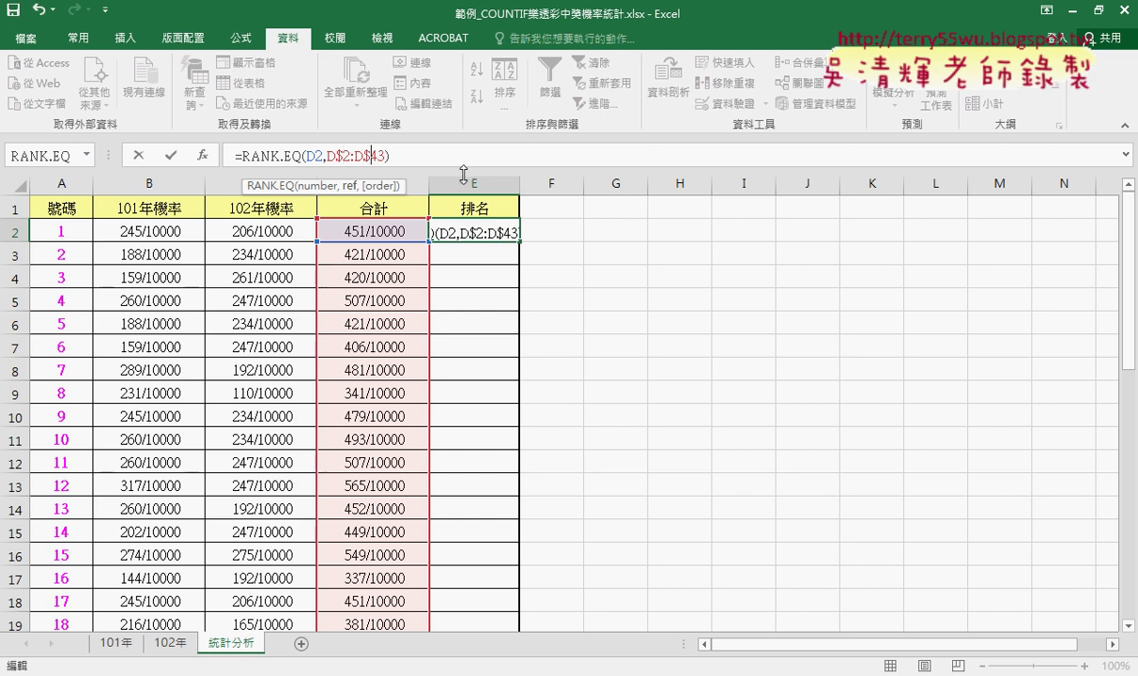
pyautogui.click(170, 155)
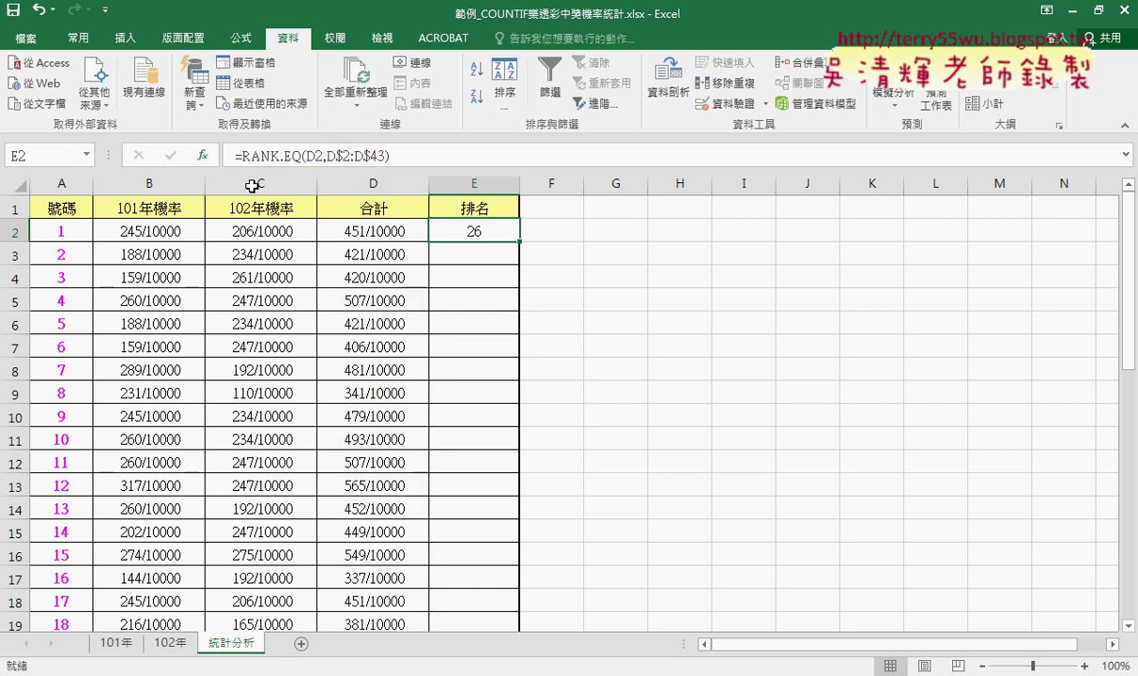
# Fill E2's rank formula down the 排名 column, then review the formulas in B2 through E2
pyautogui.doubleClick(518, 241)
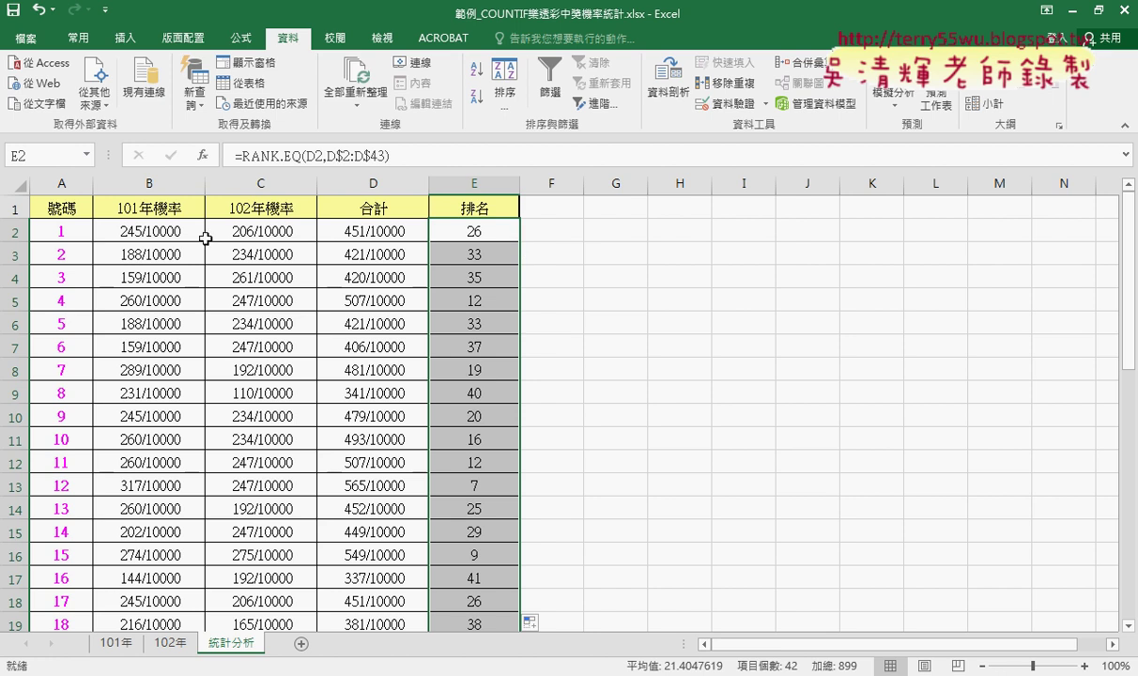
pyautogui.click(150, 226)
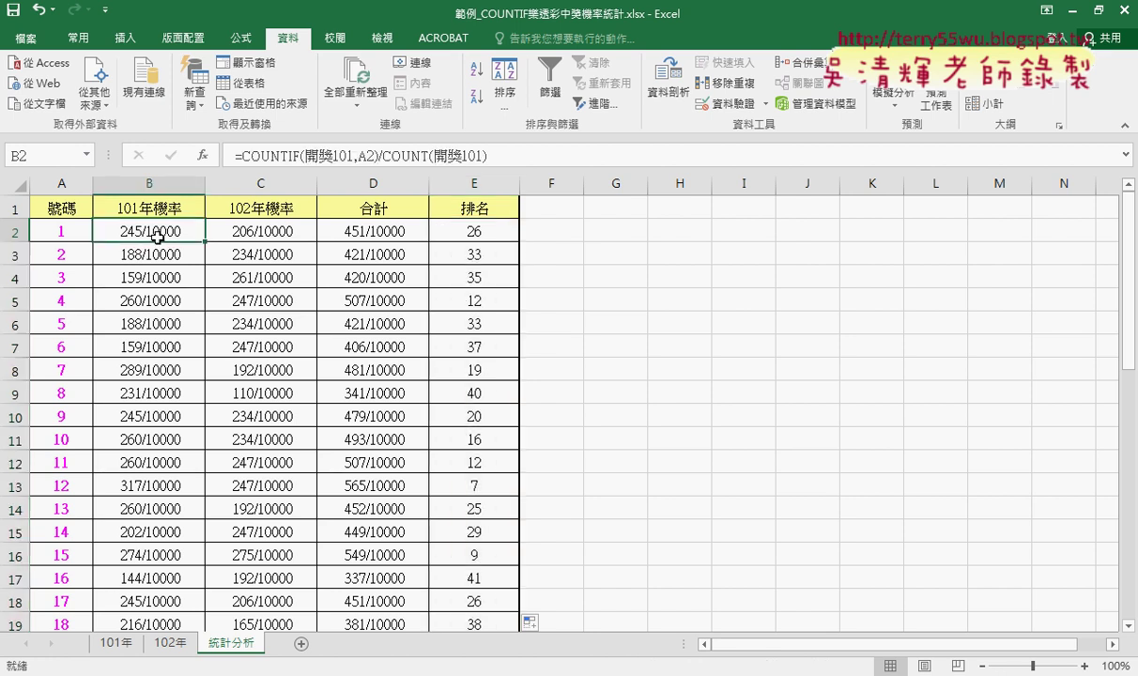
pyautogui.click(262, 234)
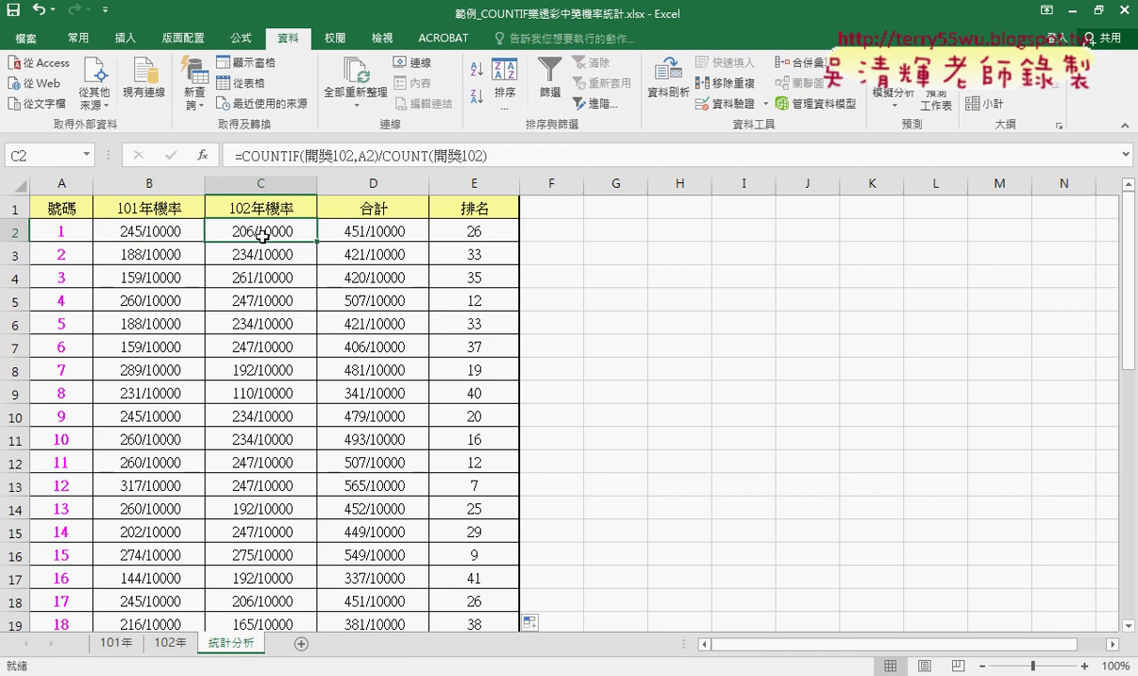
pyautogui.click(343, 230)
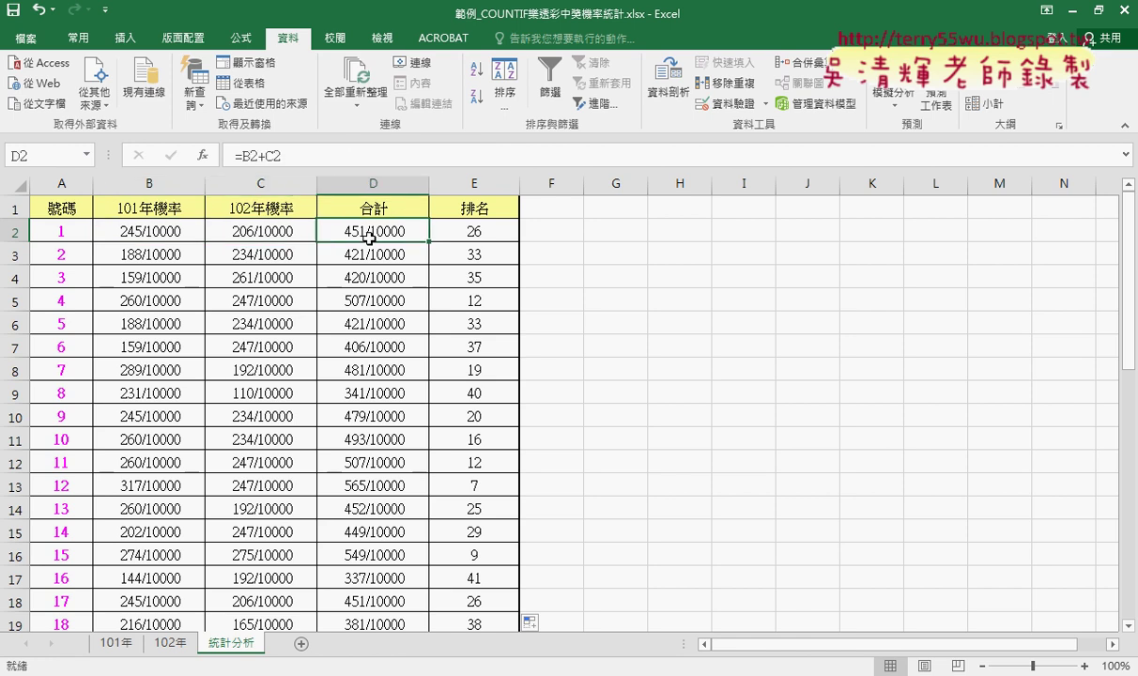
pyautogui.click(488, 230)
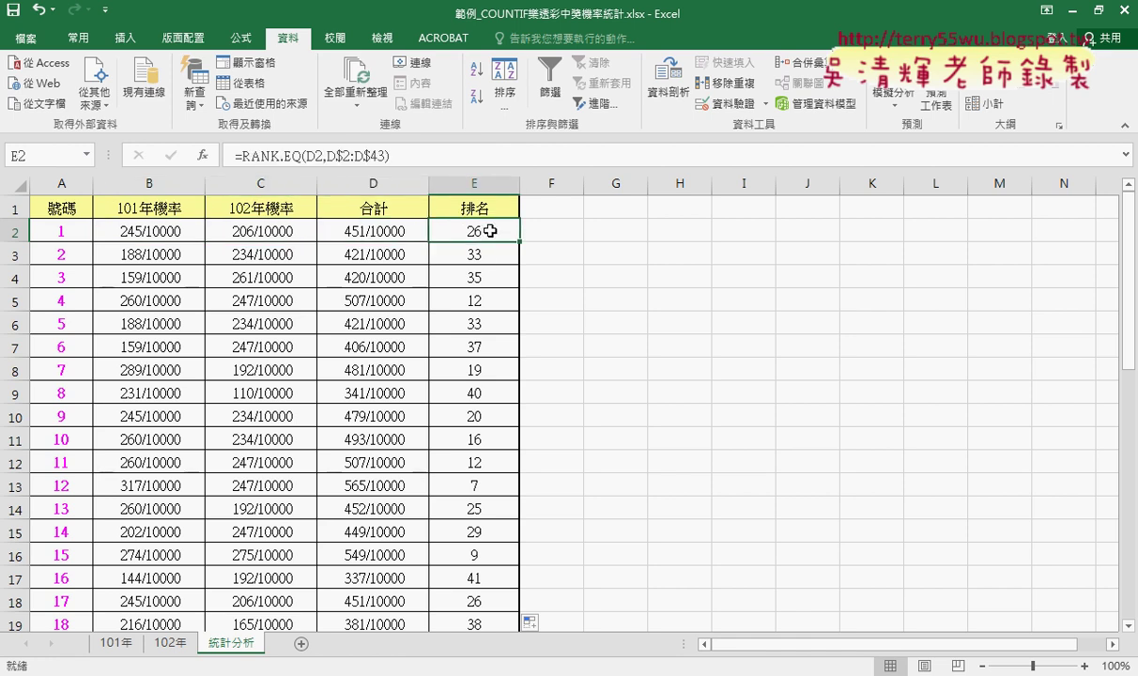